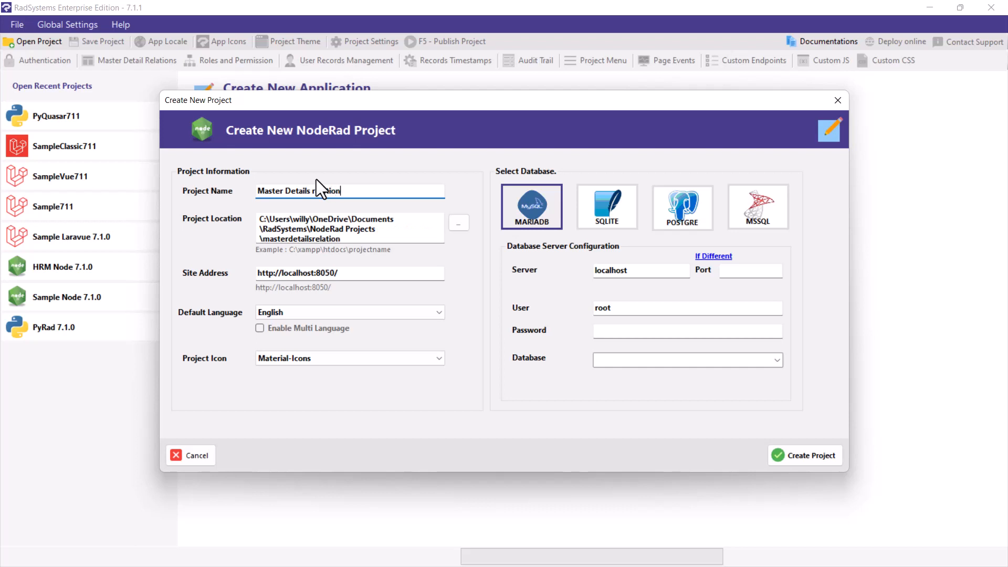
- Enable multi-language support, choose the hrm_noderad_6 database and create the NodeRad project, dismissing the message that appears
click(260, 327)
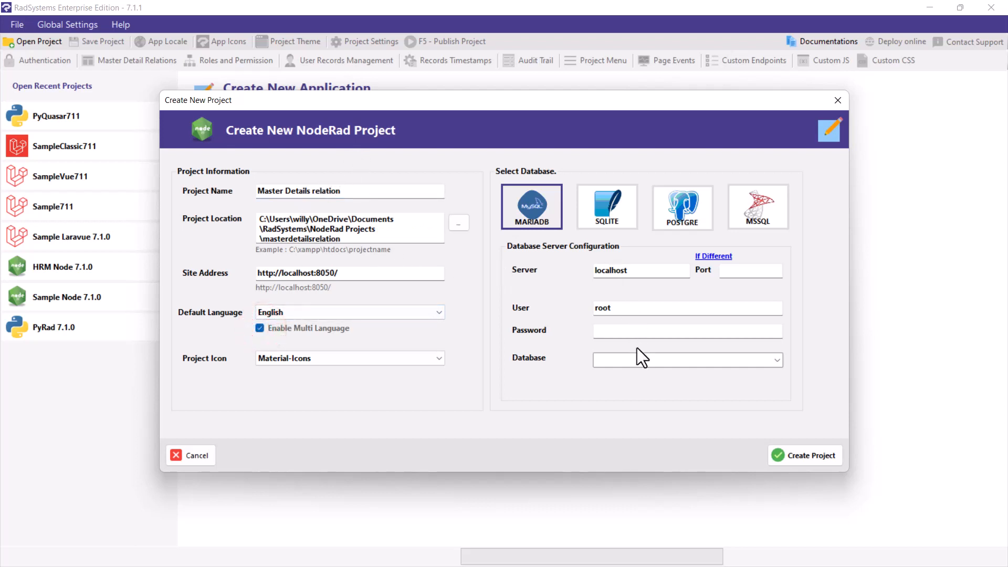
click(634, 366)
text(hrm_asprad_6)
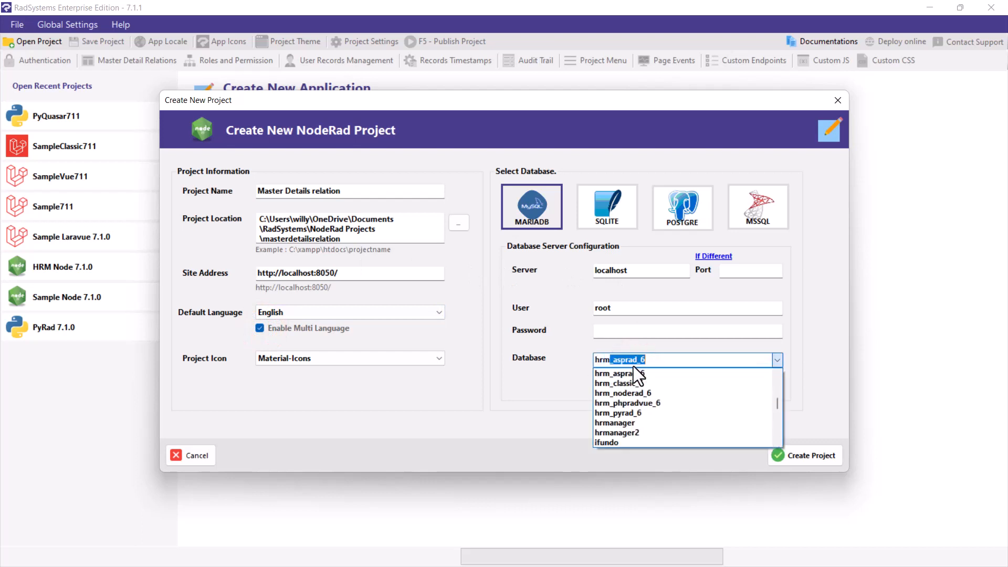
click(635, 394)
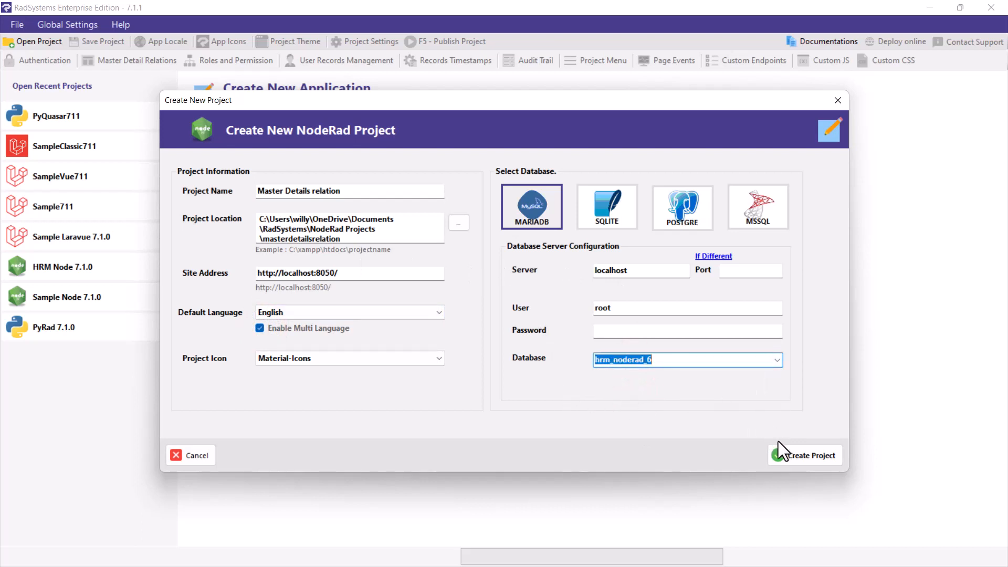
click(789, 456)
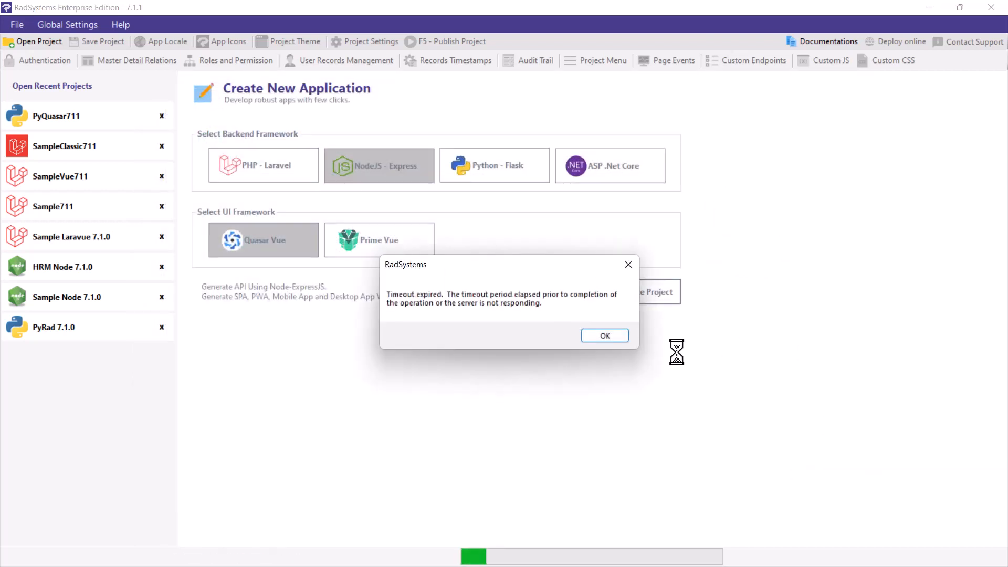
click(602, 336)
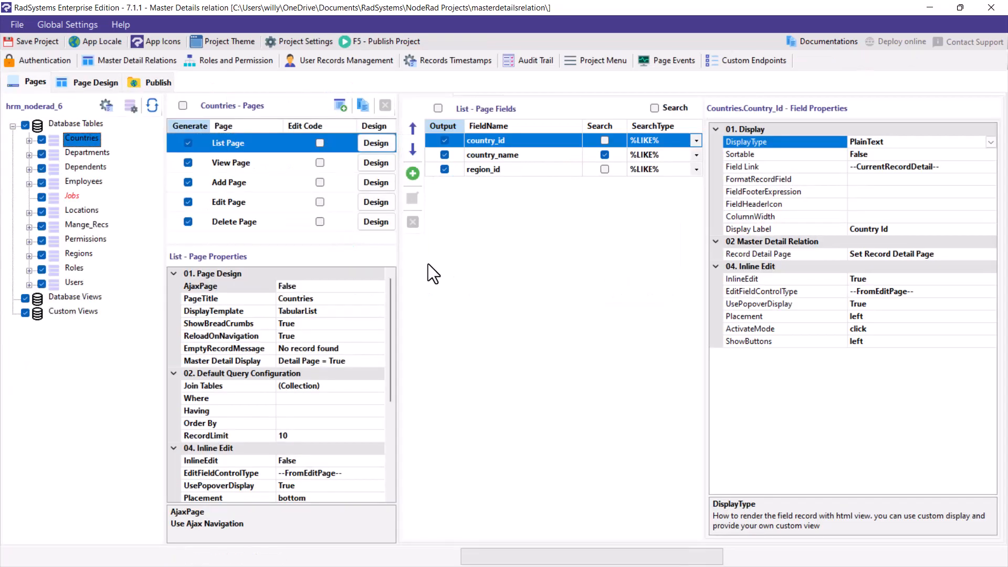
- Resync the project's database table schema and publish the project
mouse_move(71, 204)
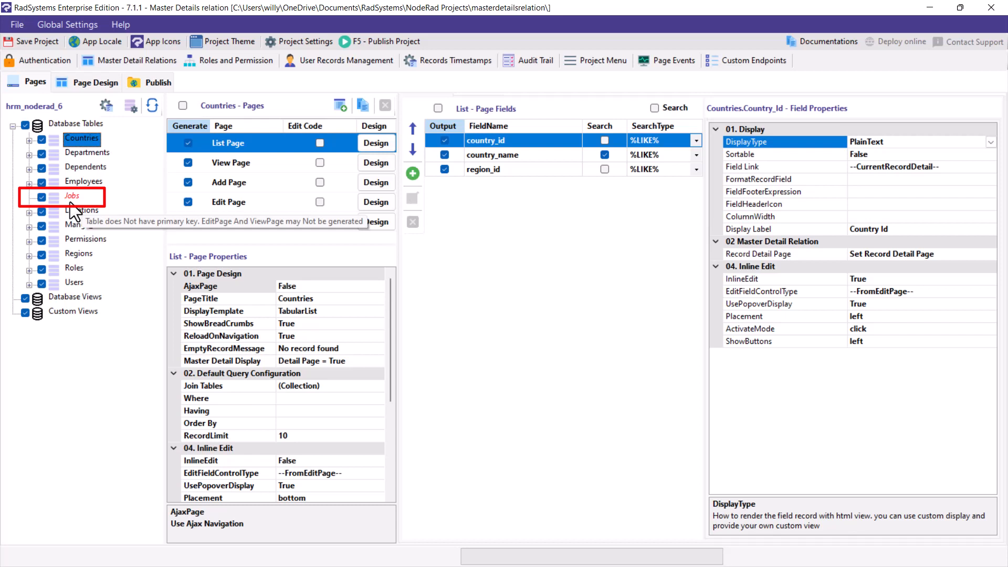
click(153, 104)
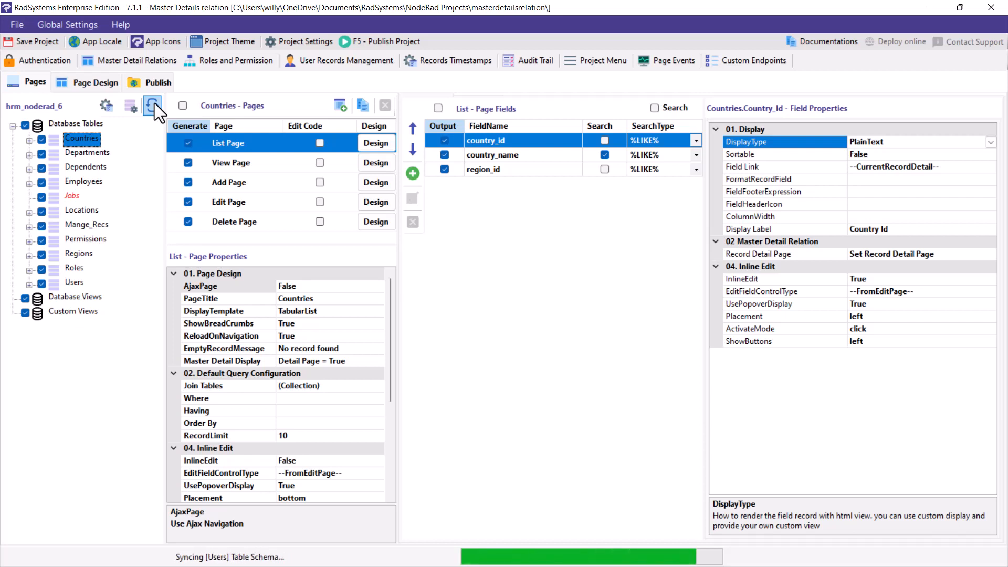
click(149, 87)
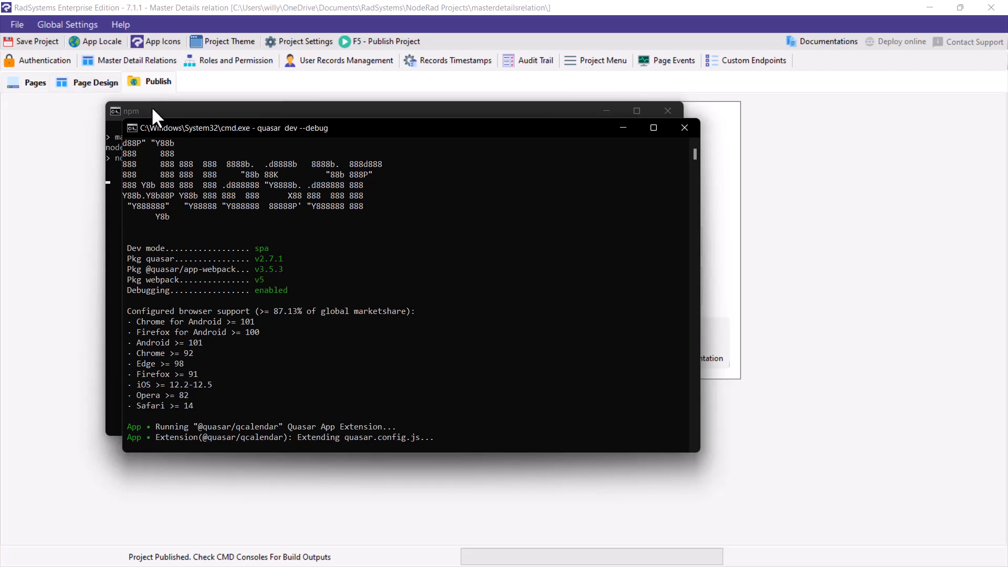
- Minimise the npm console, let the Quasar UI build finish compiling, and minimise its console
click(152, 108)
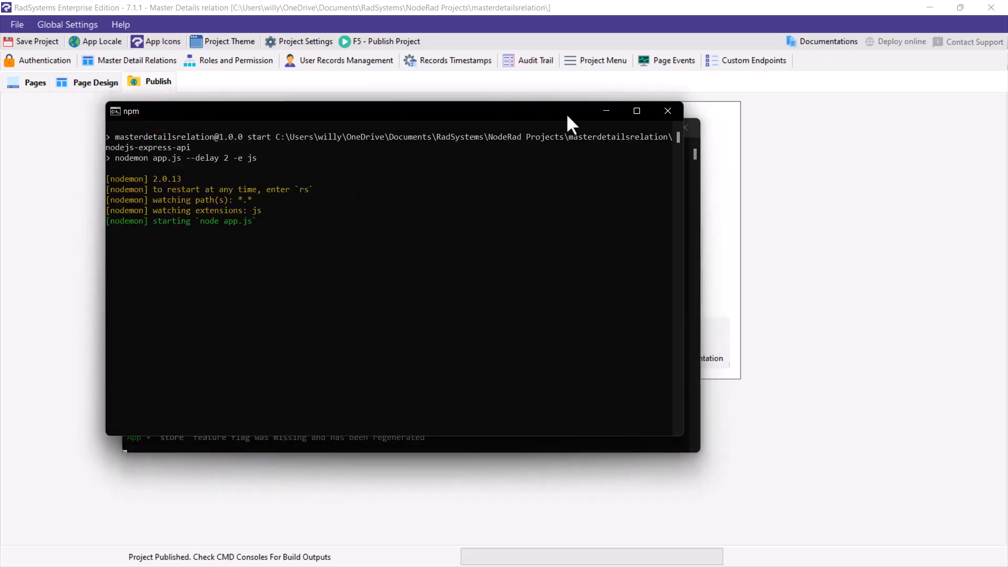
click(607, 112)
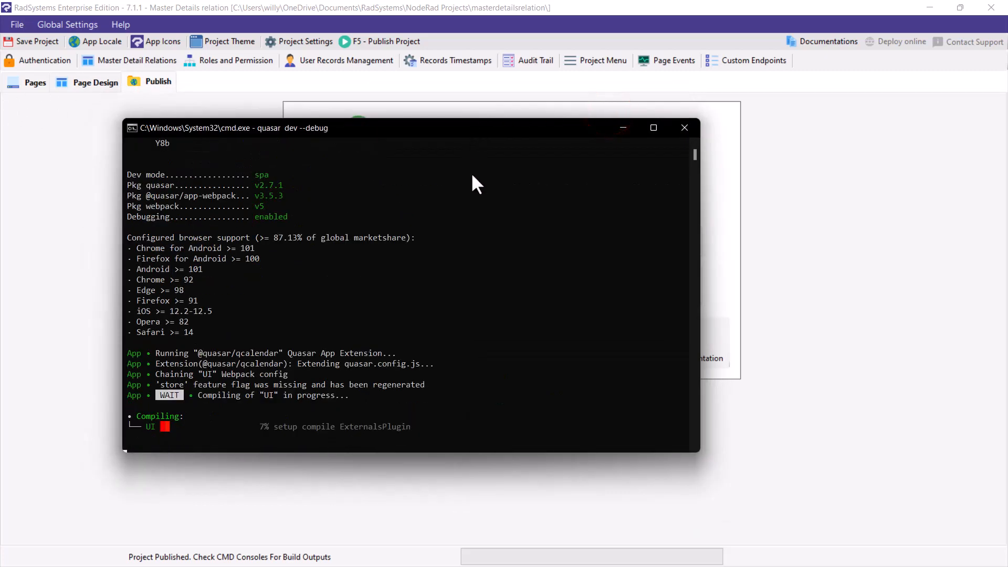
click(471, 172)
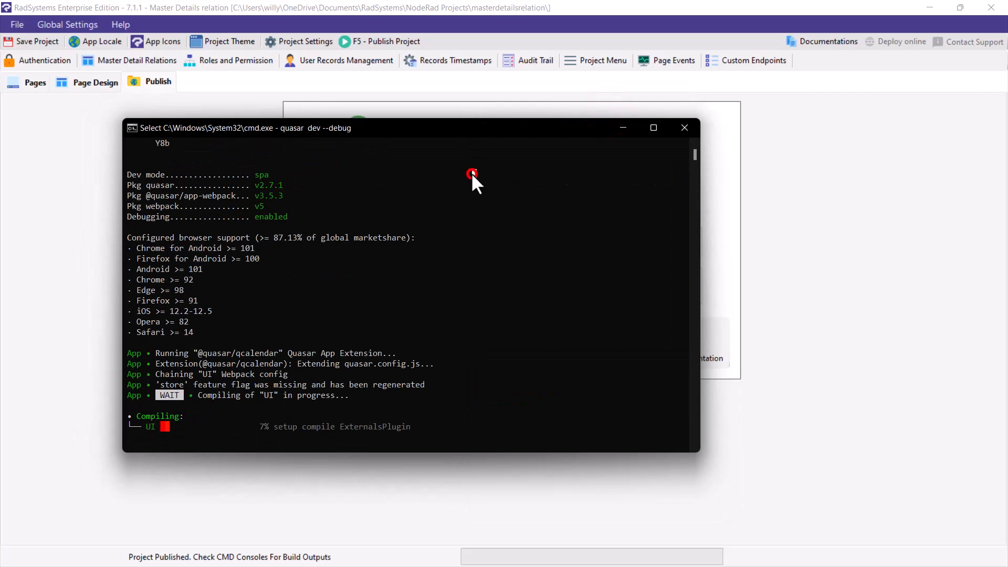
click(506, 275)
key(Escape)
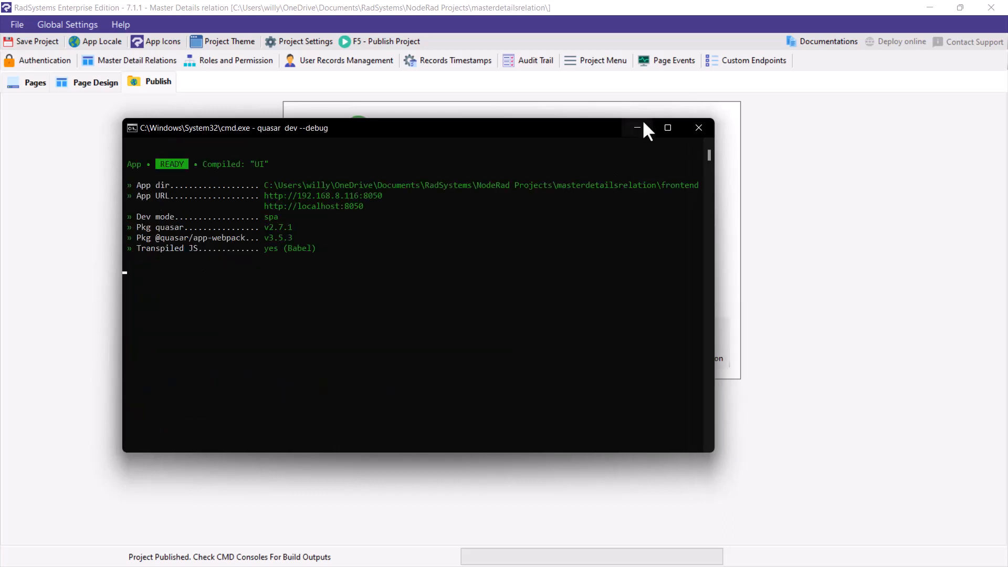
click(639, 127)
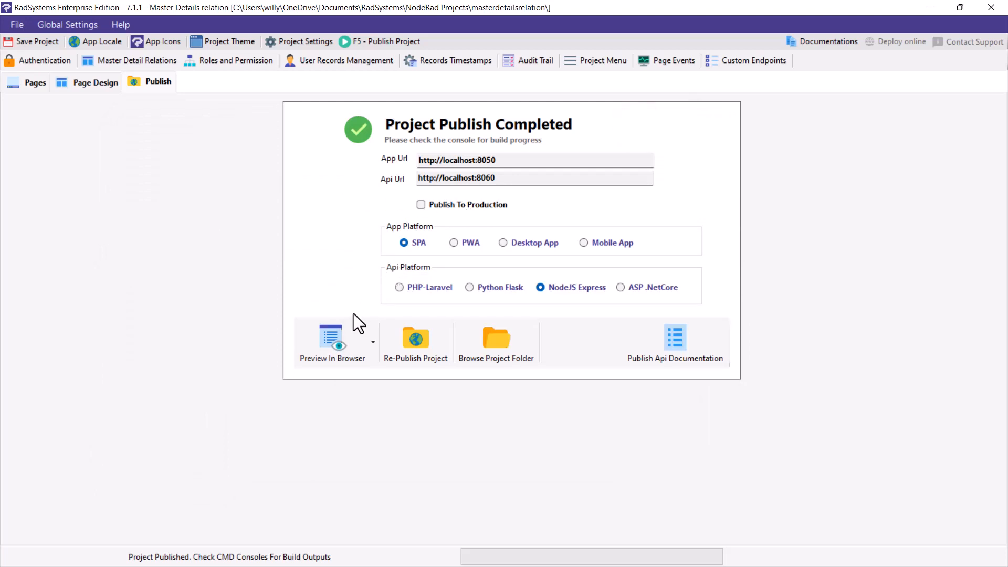
- Preview the published app in the browser and view the Employees and Departments list pages
click(336, 338)
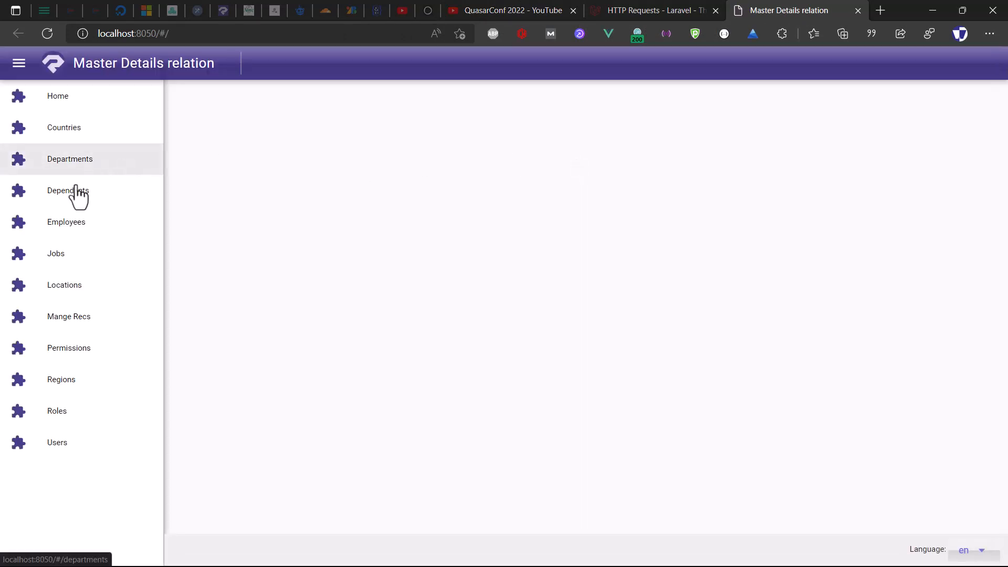
click(59, 238)
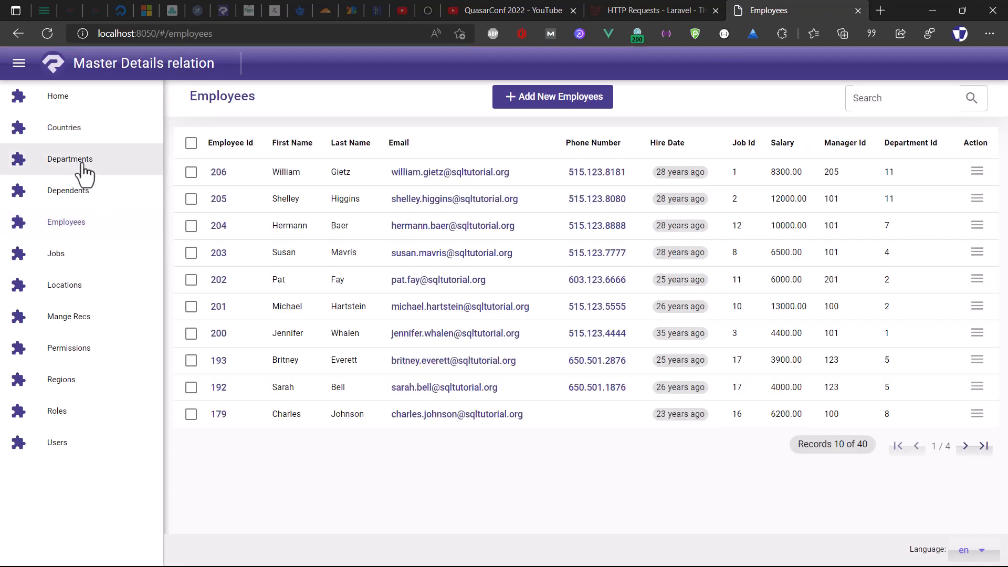
click(83, 168)
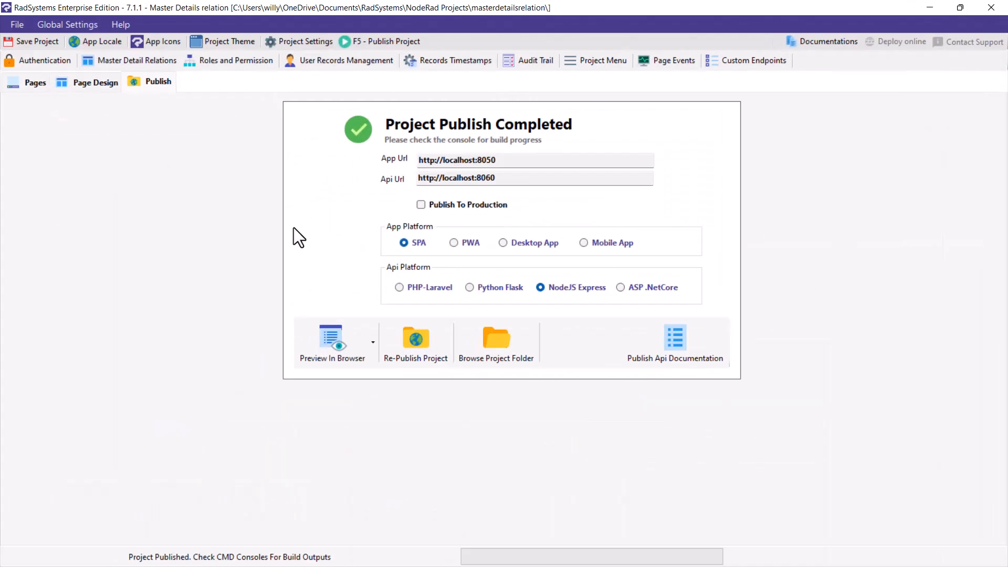
- Return to the project's pages in RadSystems and delete the Countries and Jobs items from the project's Navbar Side Left menu
click(43, 79)
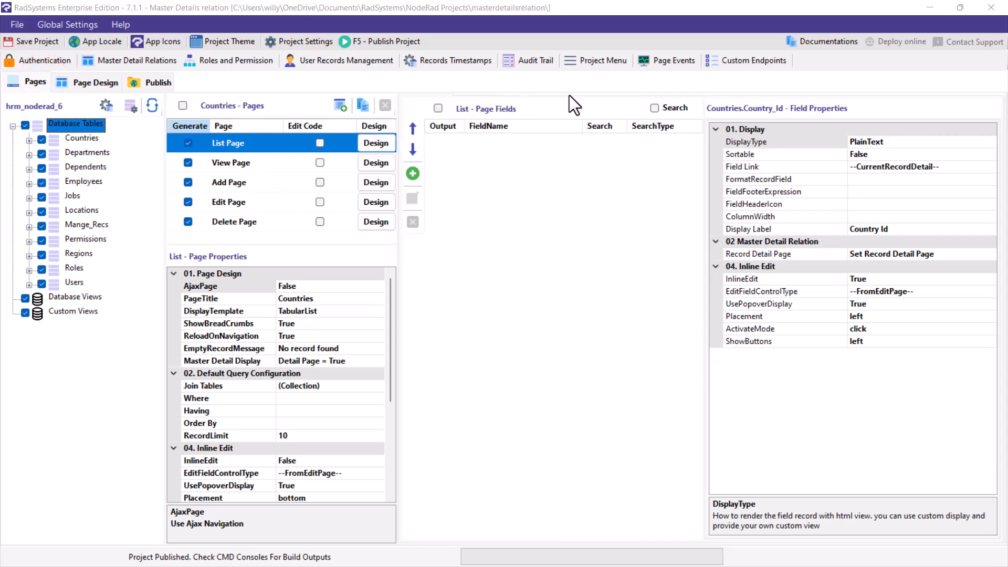
click(600, 64)
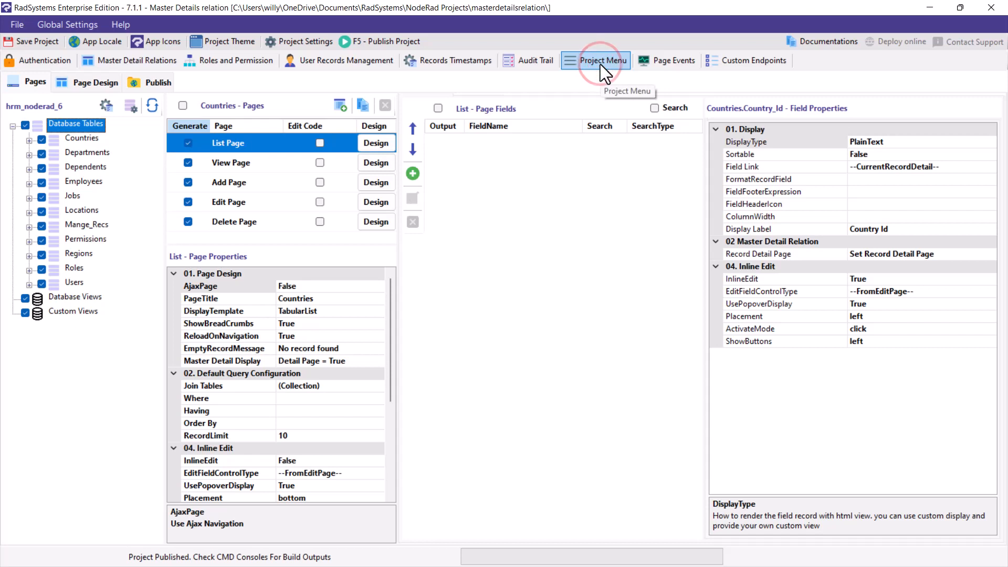
click(600, 64)
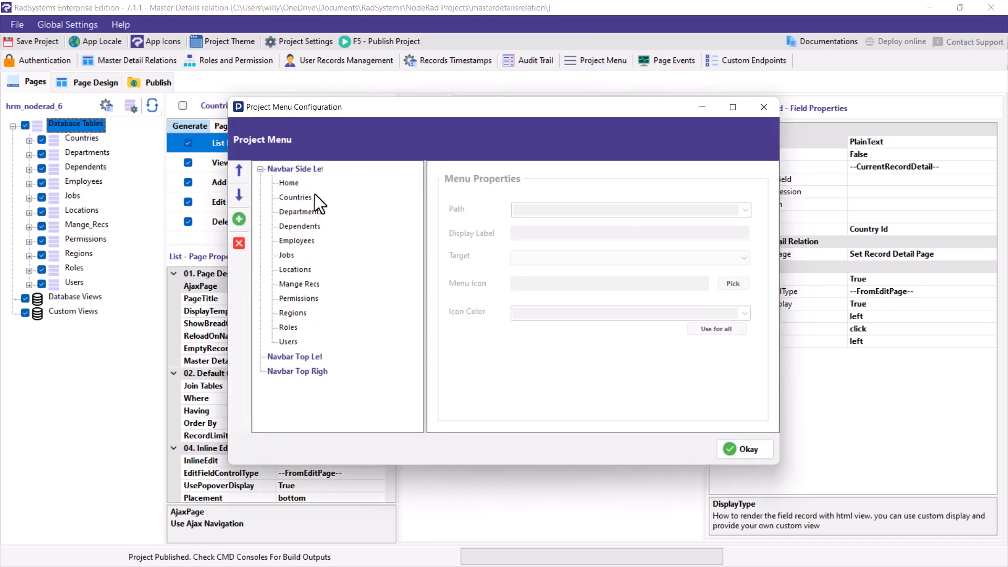
click(295, 197)
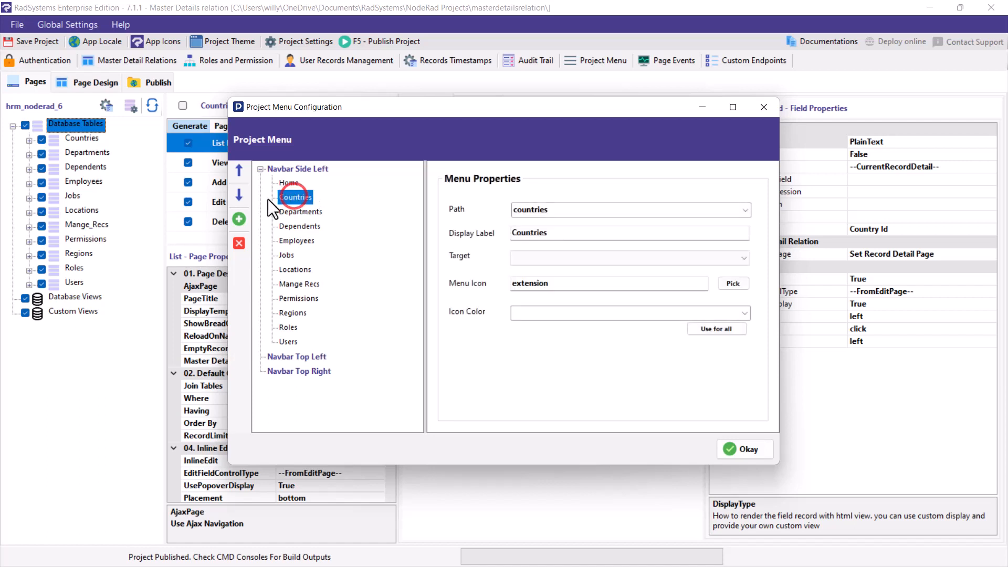
click(239, 245)
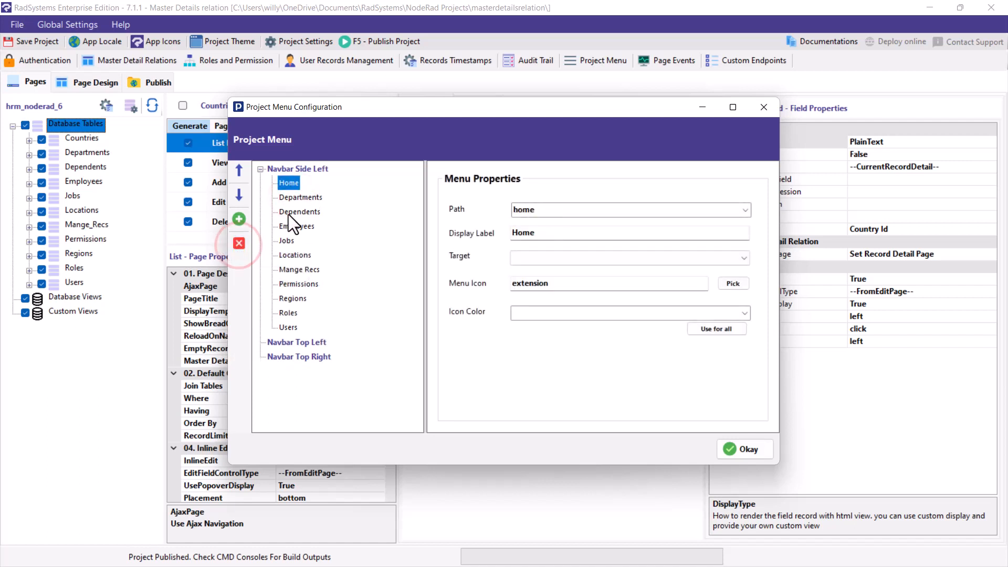
click(285, 242)
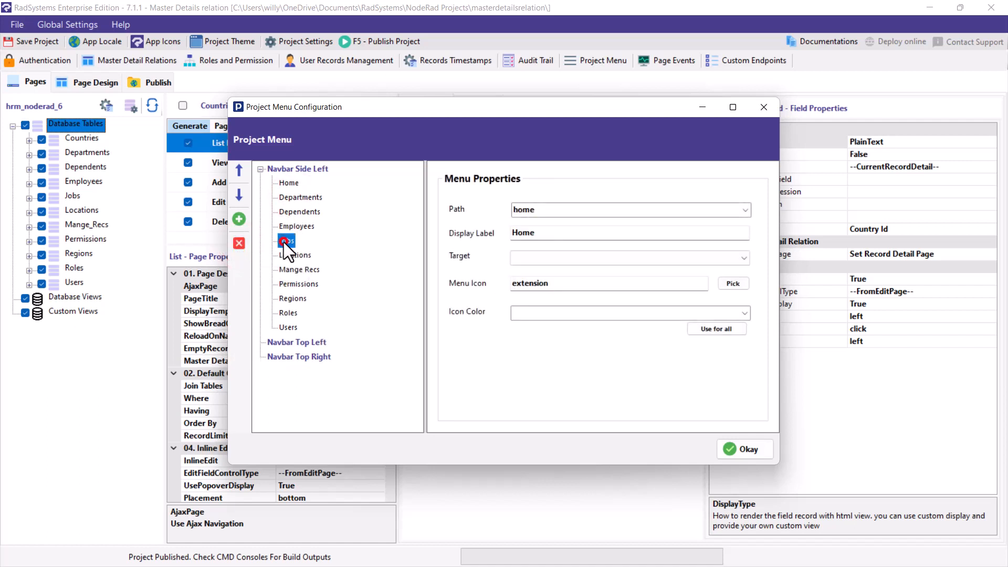
click(240, 243)
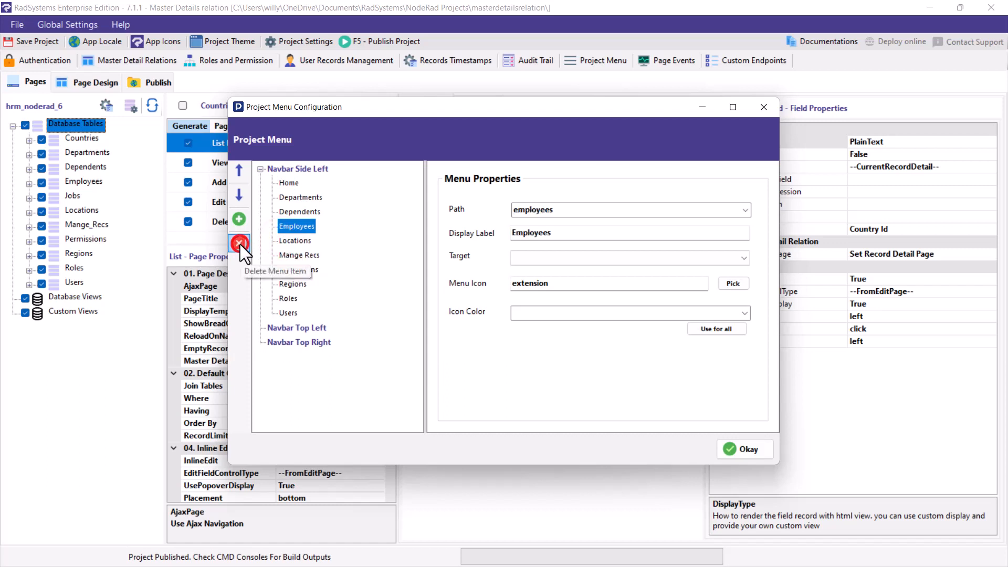
- Delete the Users, Roles, Regions, Permissions, Mange Recs and Locations items from the side navbar and accept the menu configuration
click(287, 313)
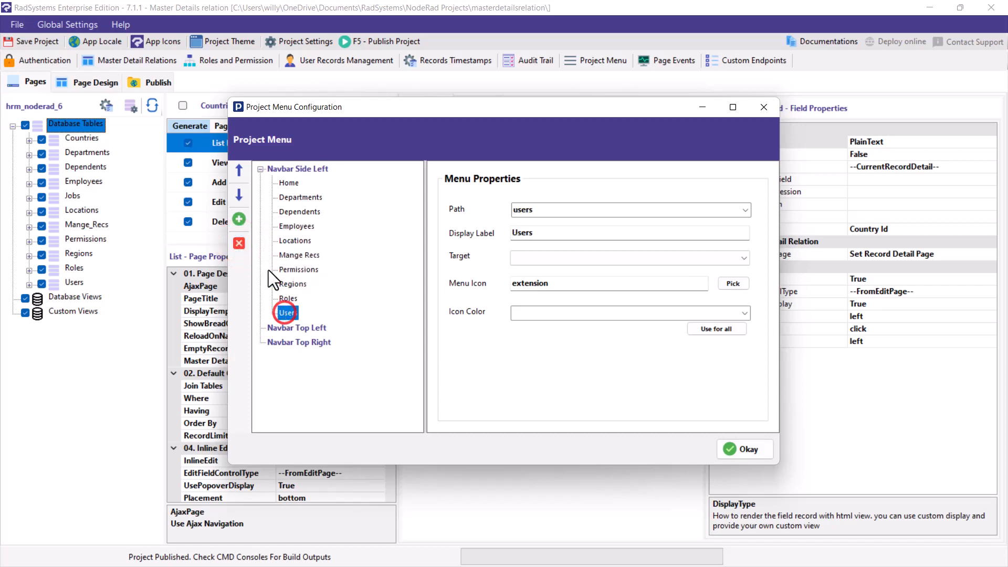
click(238, 242)
click(239, 242)
click(238, 242)
click(238, 242)
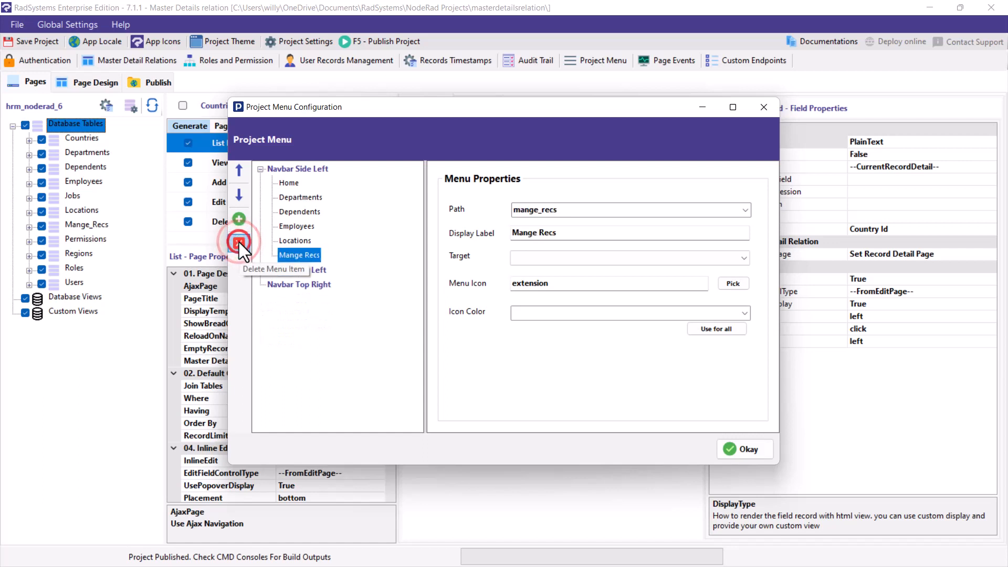
click(239, 241)
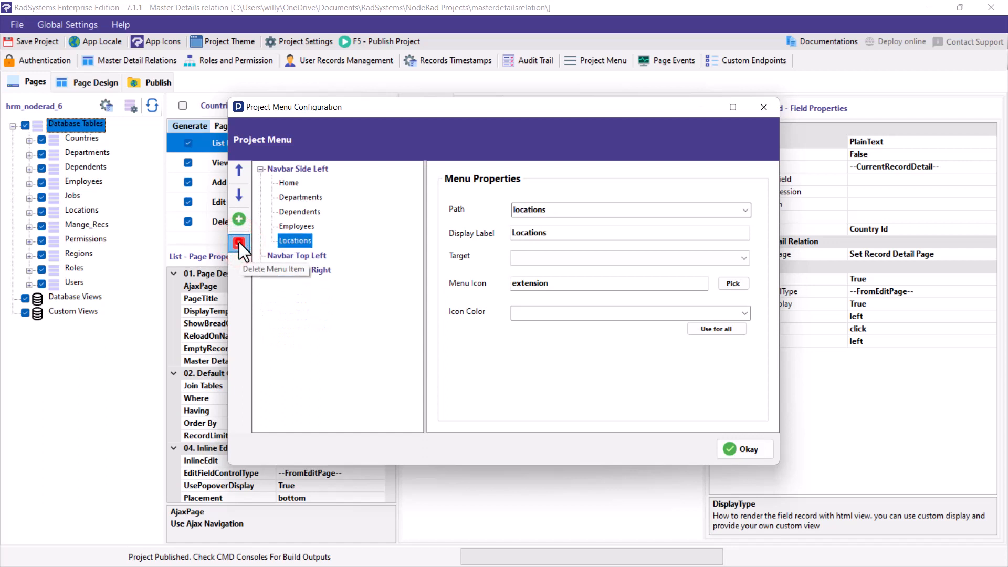
click(238, 242)
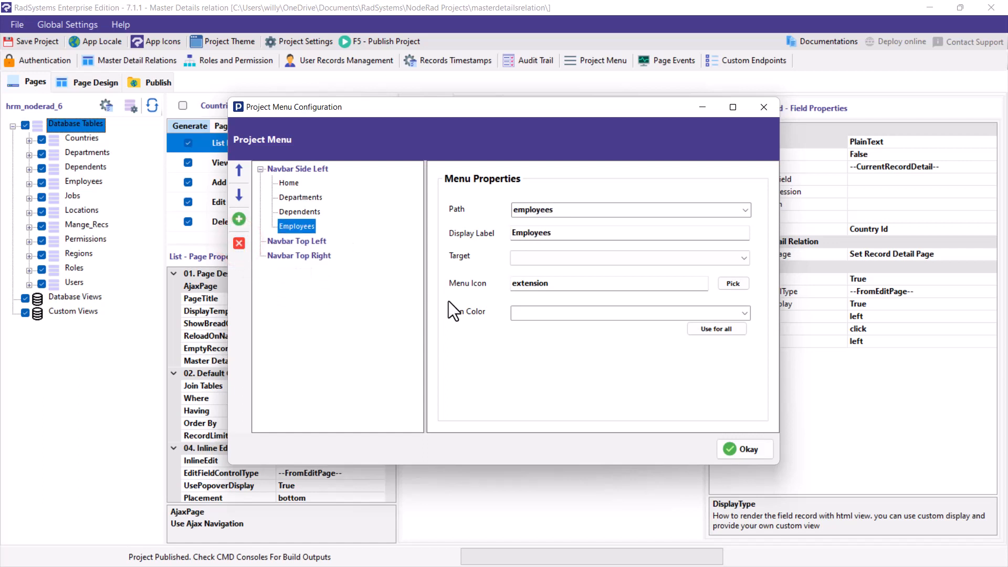
click(730, 444)
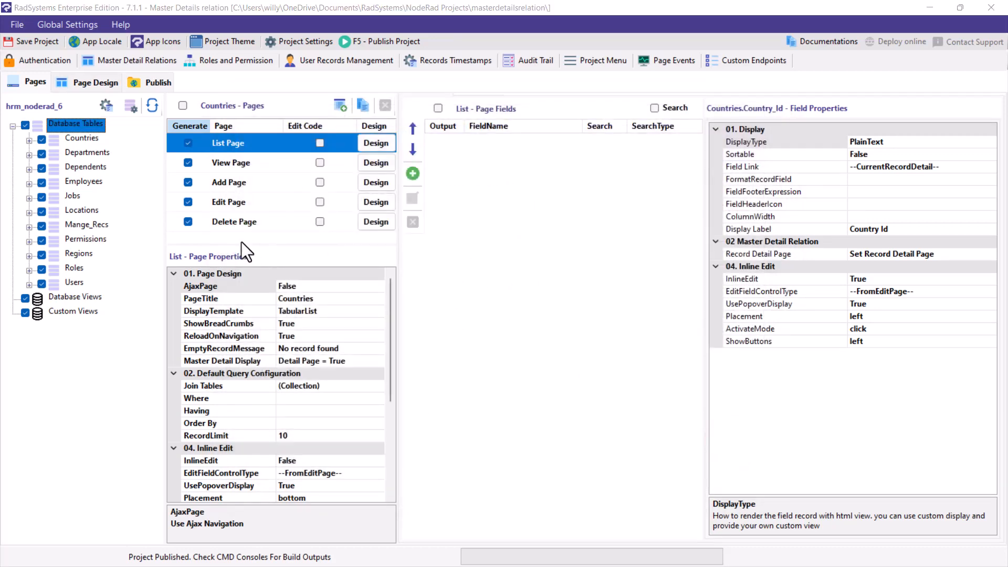
- Open the master detail relations configuration and select Employees as the master table to inspect its master page settings
click(84, 60)
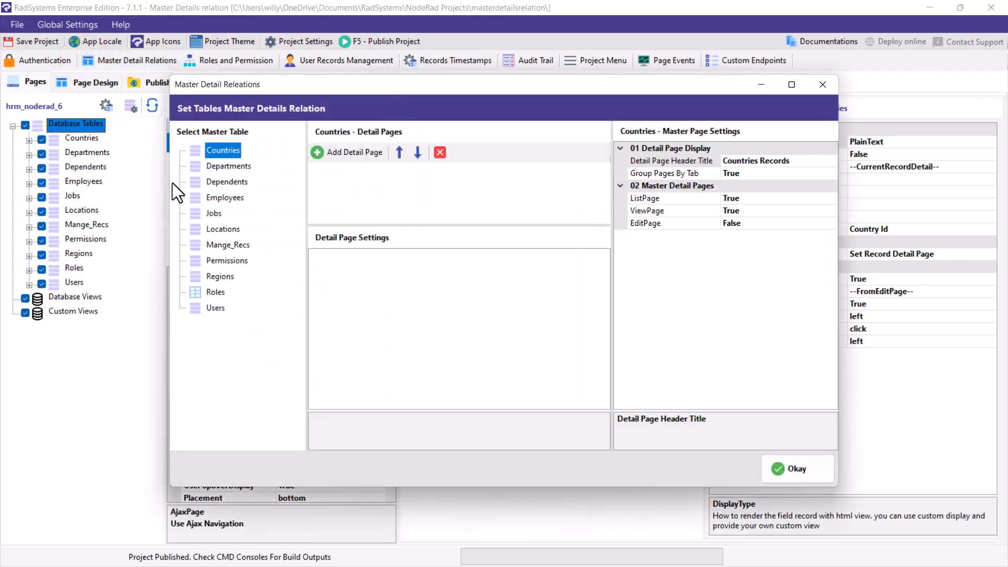
click(221, 199)
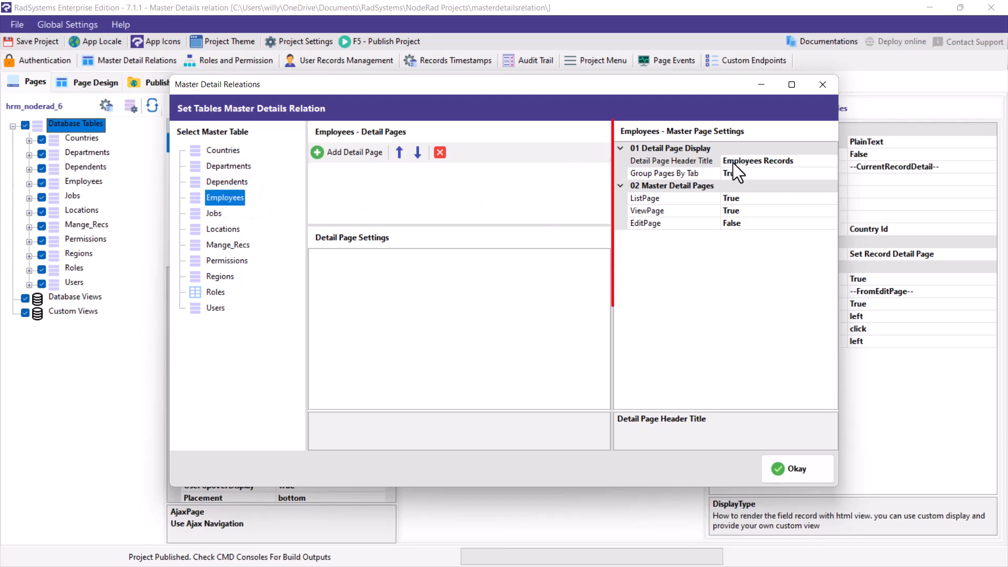
click(734, 162)
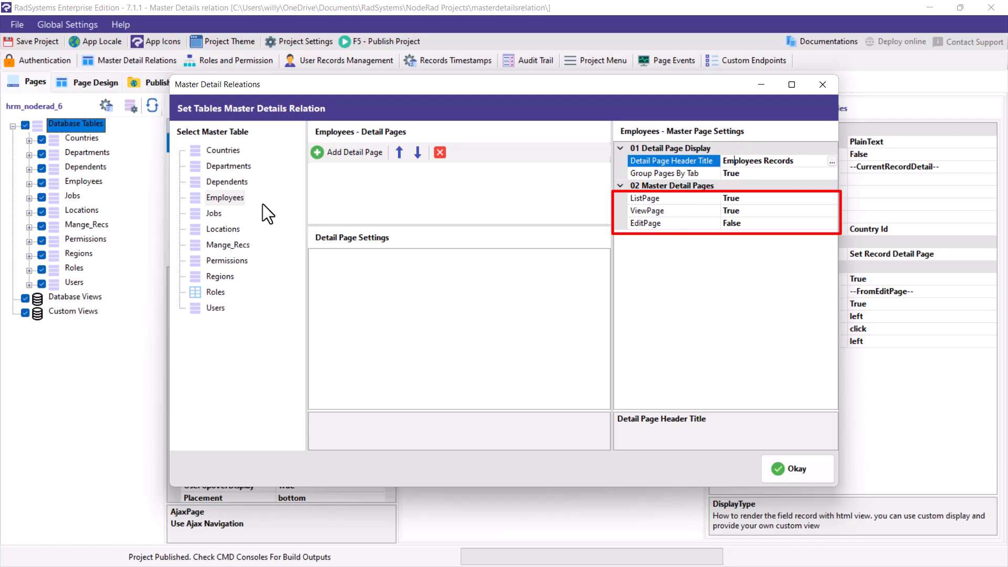
click(223, 181)
click(226, 165)
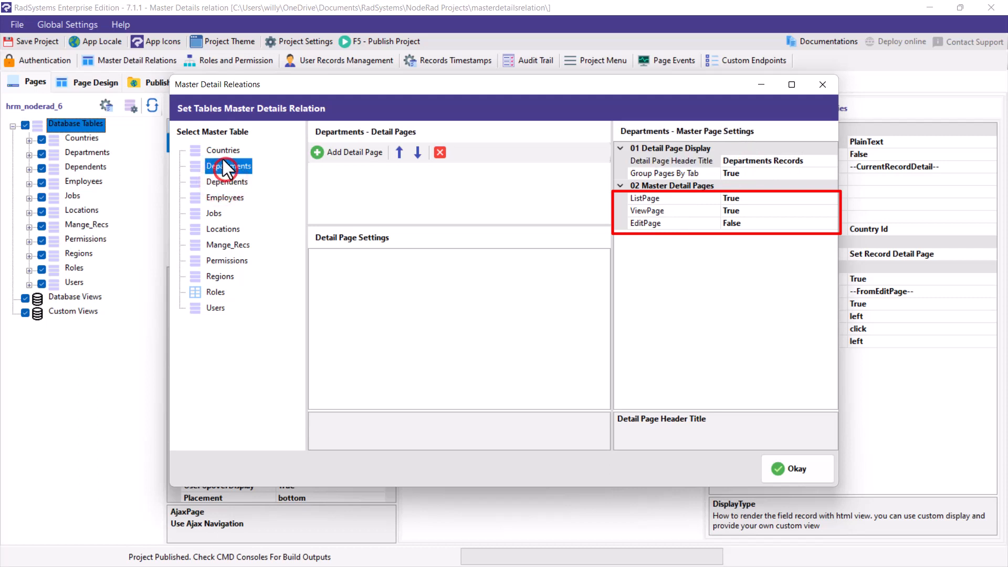
click(221, 151)
- Add a new detail page to the Employees master table and display its detail page settings
click(223, 194)
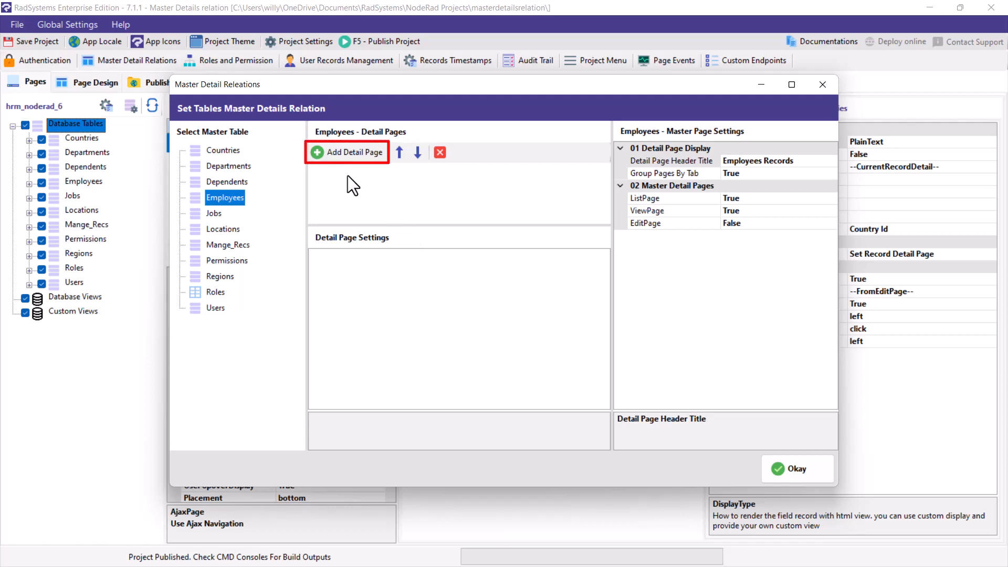
click(316, 147)
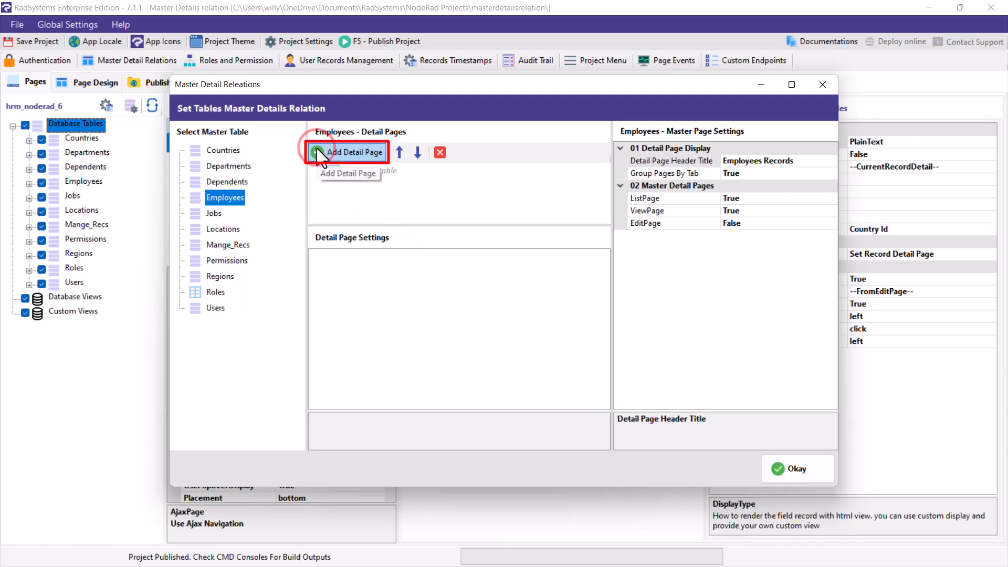
click(349, 169)
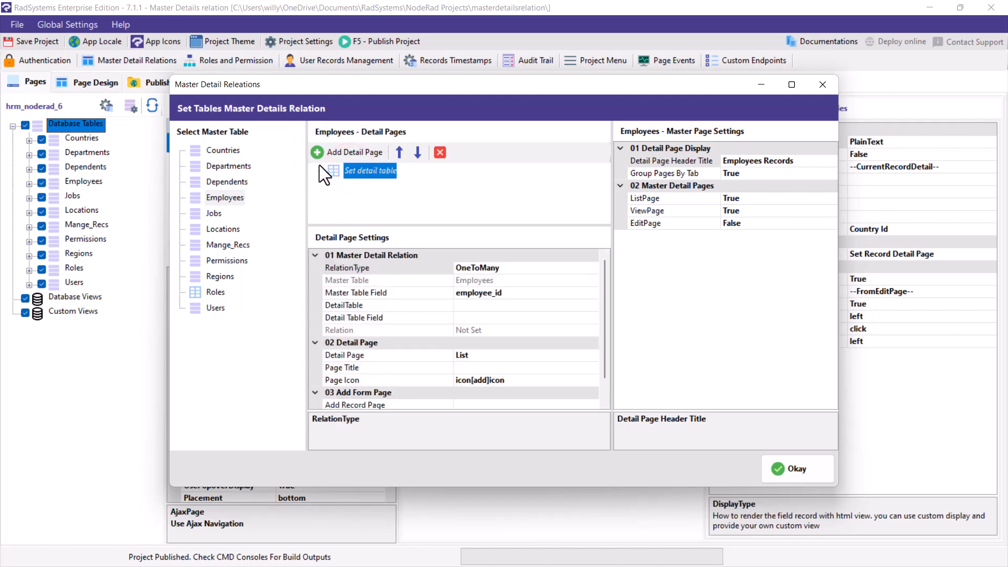
- Add a second detail page to the Employees master table and delete it again
click(317, 152)
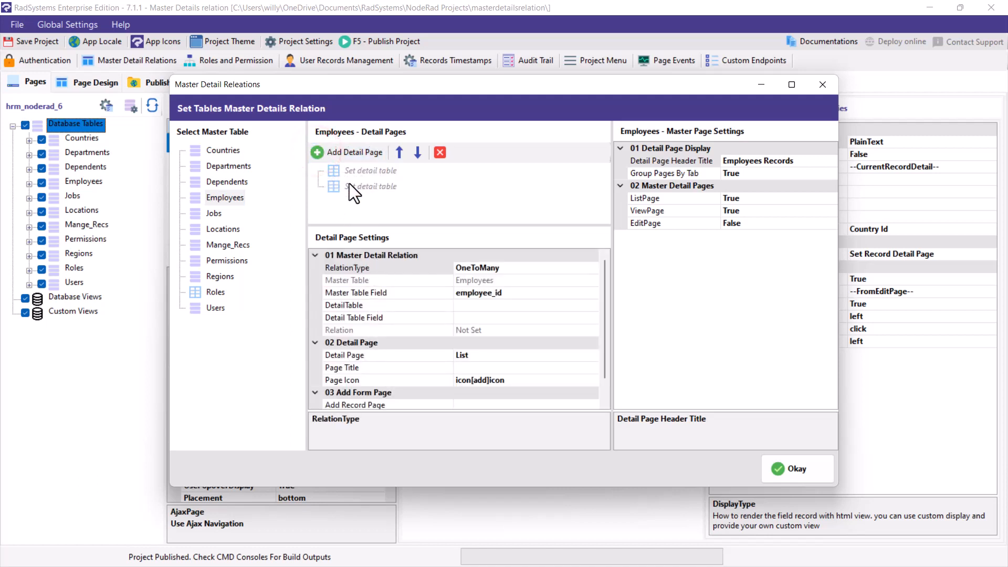
click(356, 172)
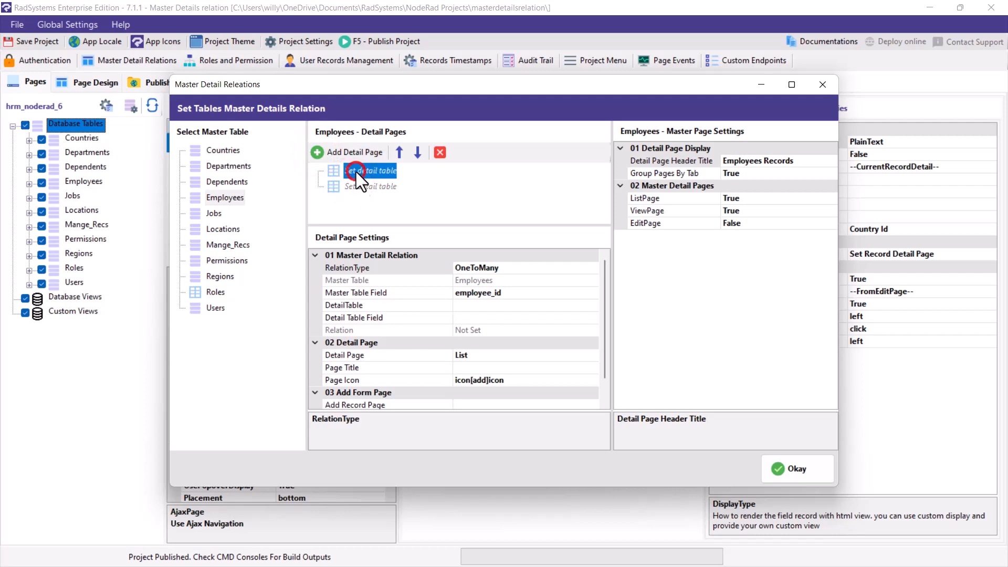
click(358, 296)
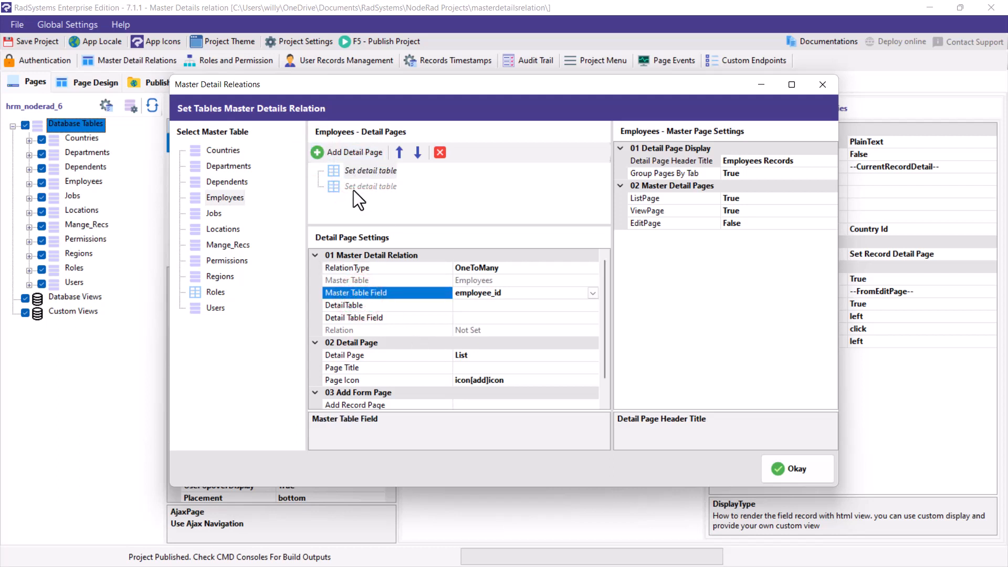
click(367, 187)
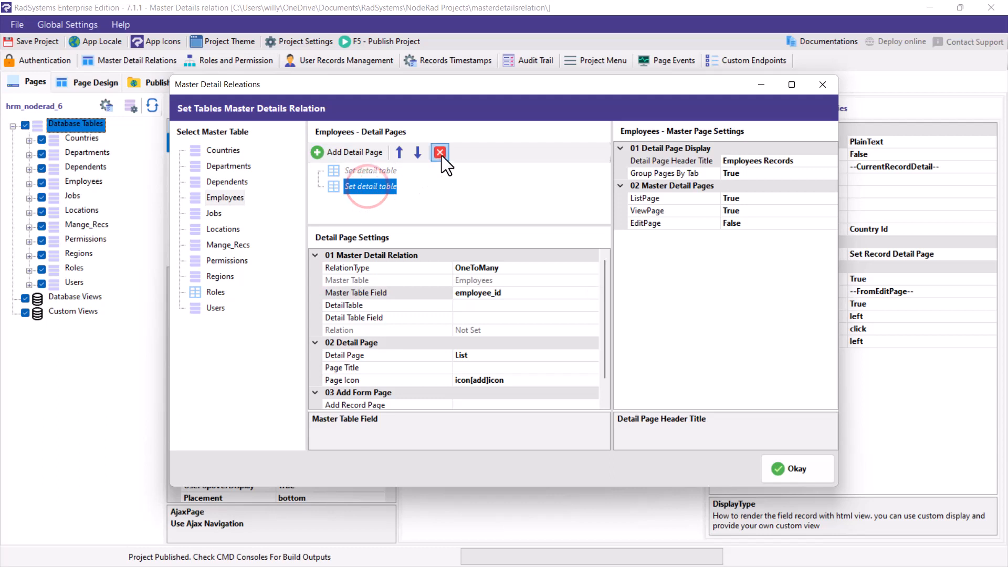
click(441, 153)
- Set the remaining detail page's relation type to OneToMany and its master table field to employee_id
click(383, 170)
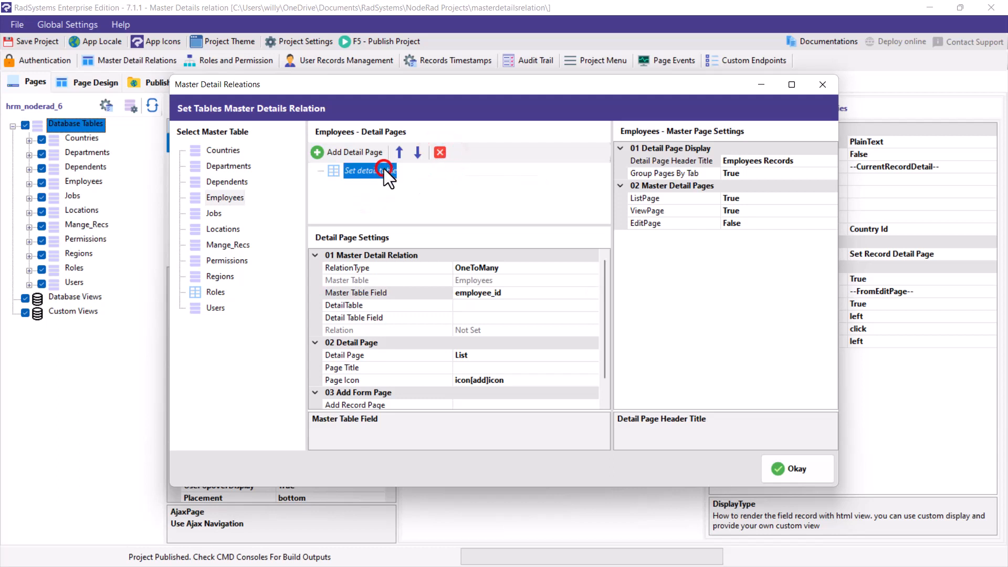
click(584, 268)
click(593, 268)
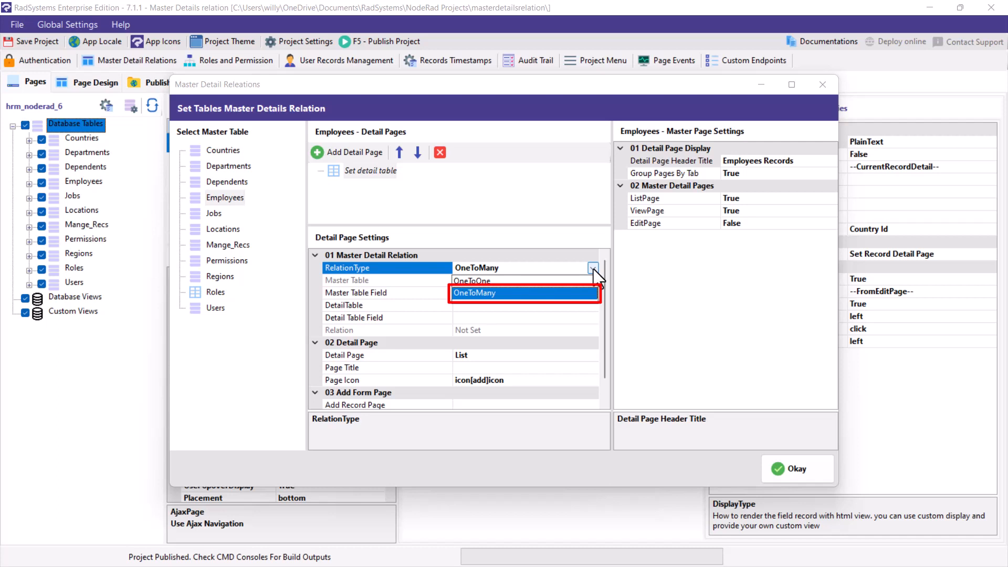
click(588, 292)
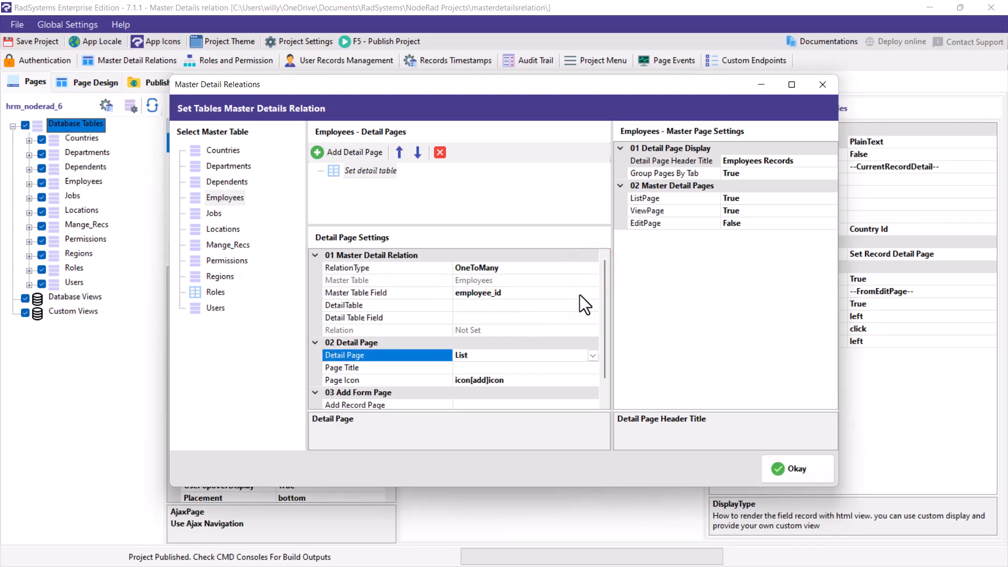
click(592, 293)
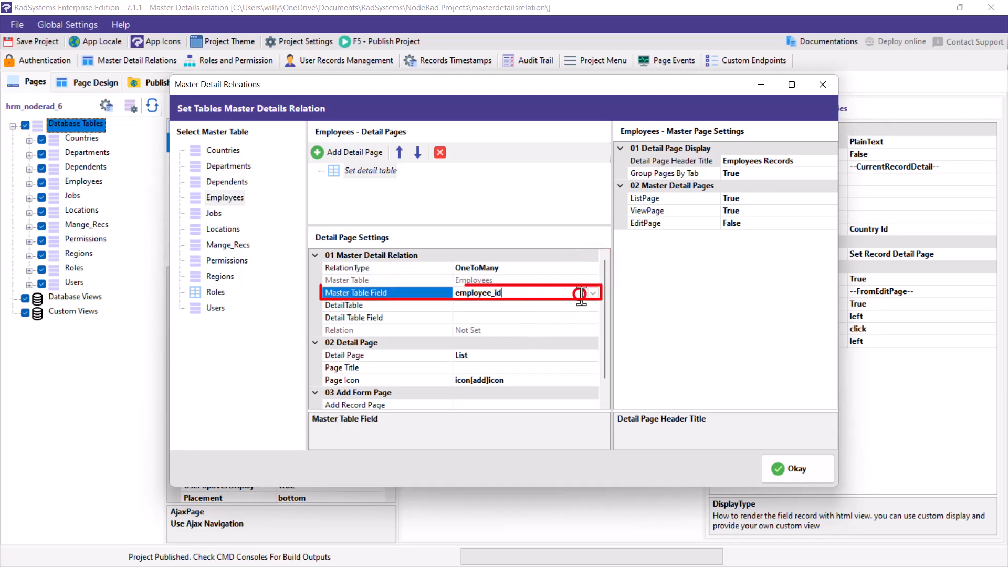
click(594, 293)
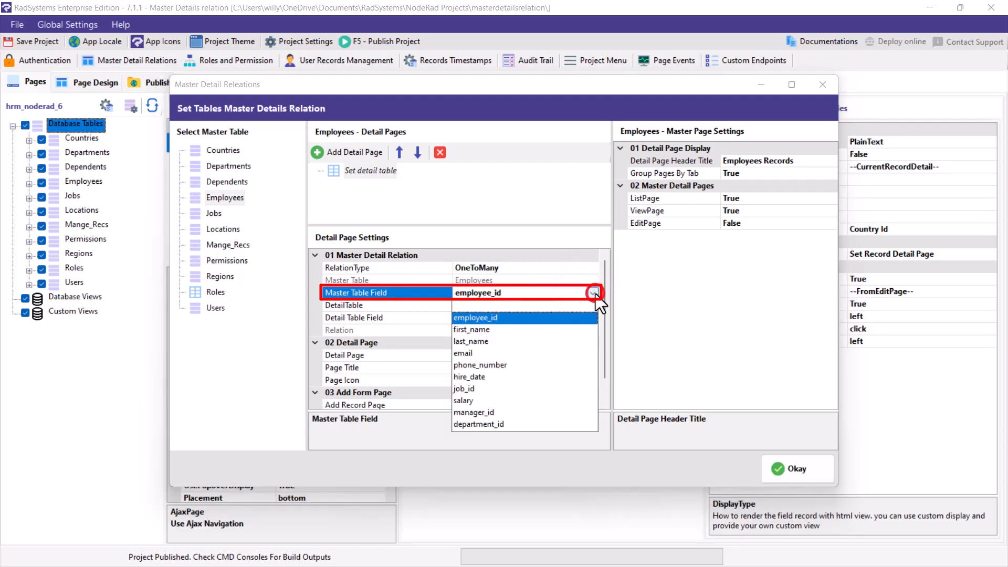
click(492, 317)
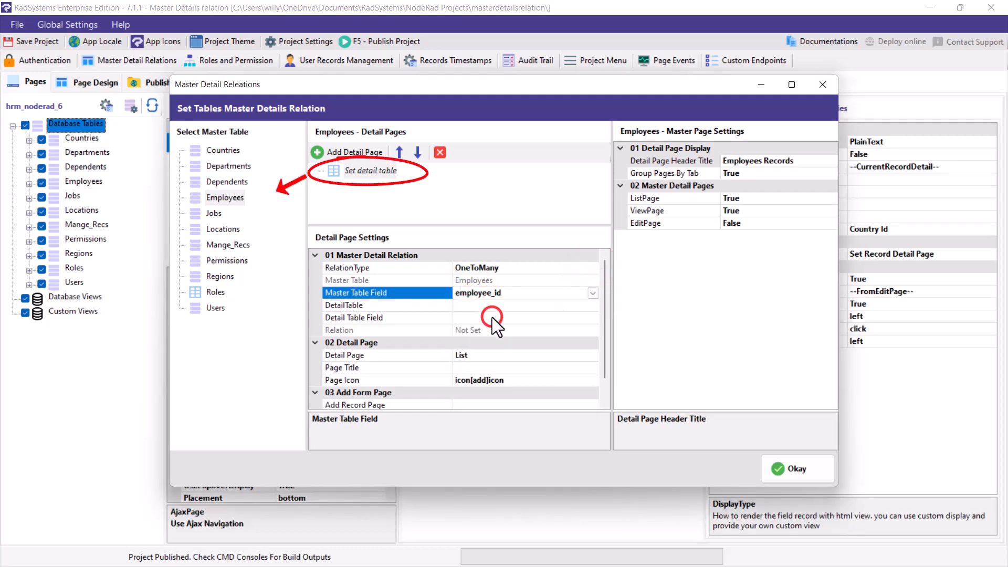
- Choose Dependents as the detail table and employee_id as its detail table field
click(562, 308)
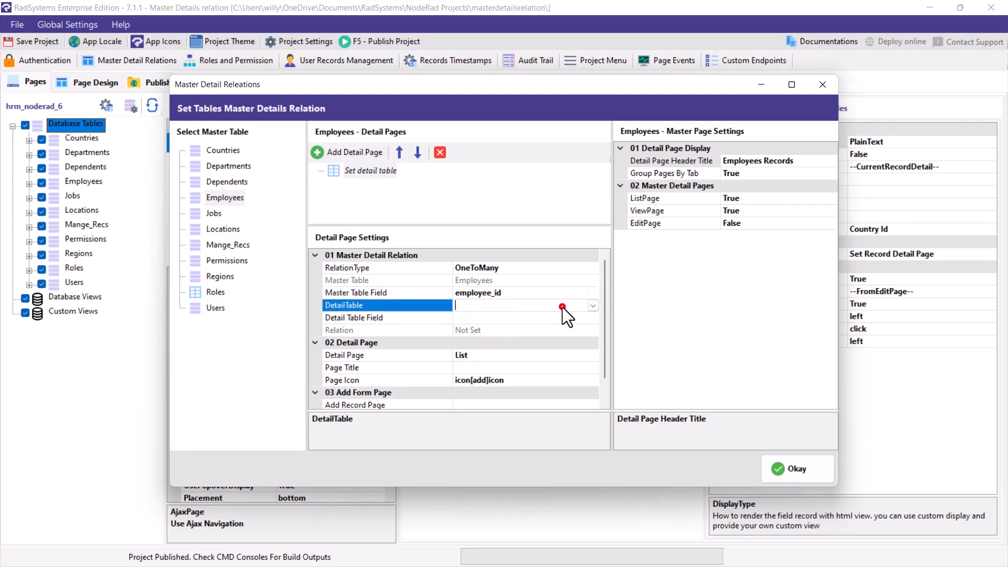
click(593, 306)
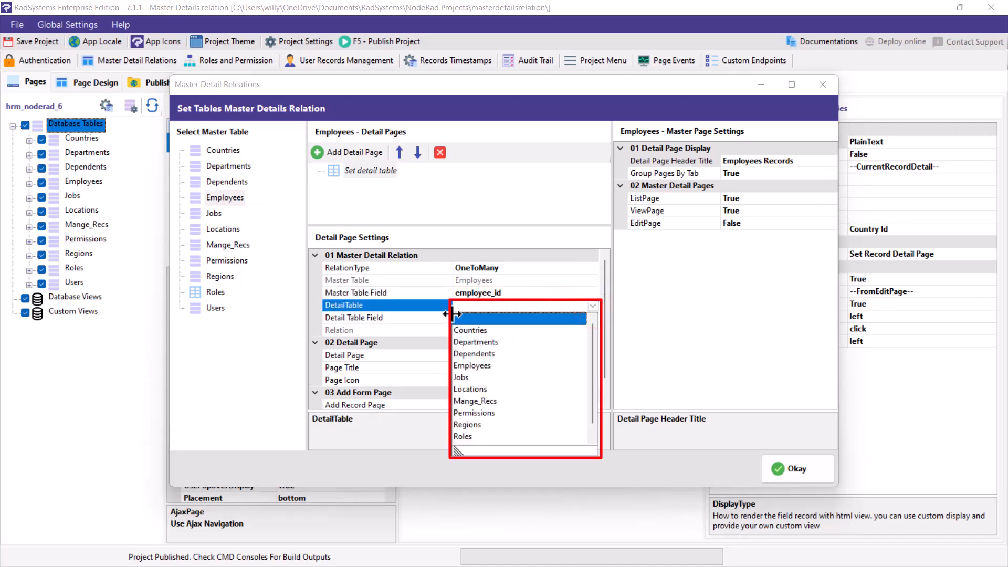
click(482, 354)
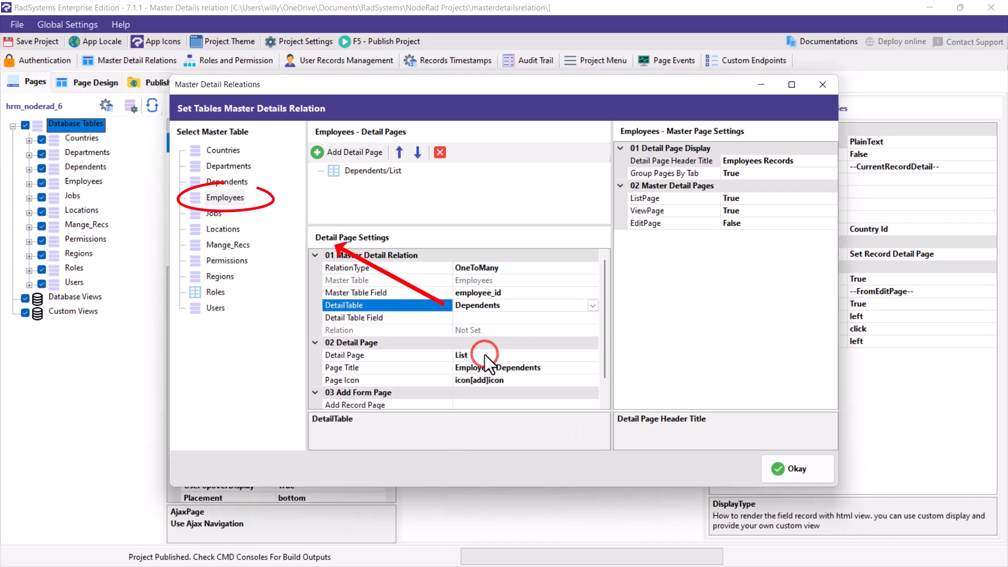
click(581, 316)
click(593, 318)
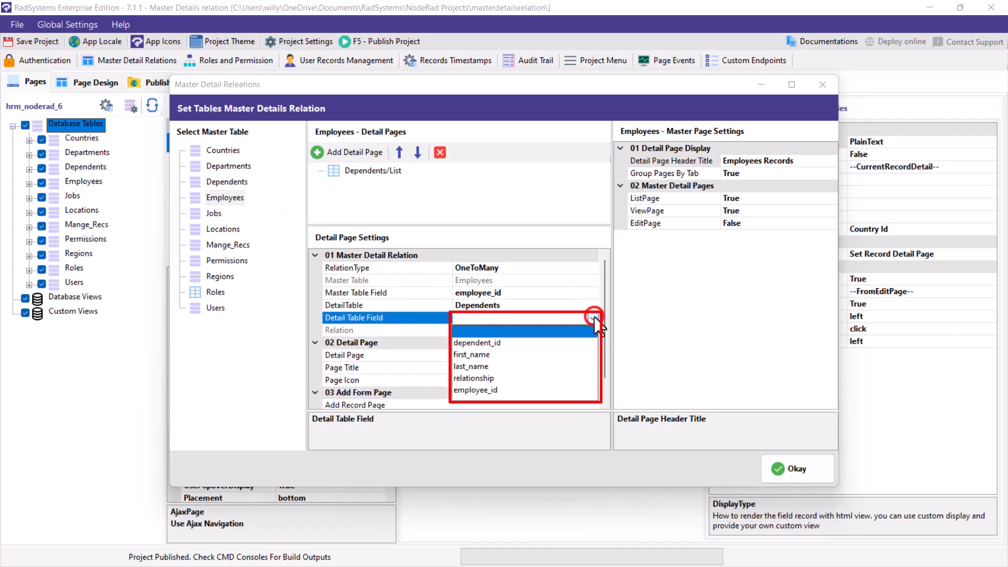
click(465, 389)
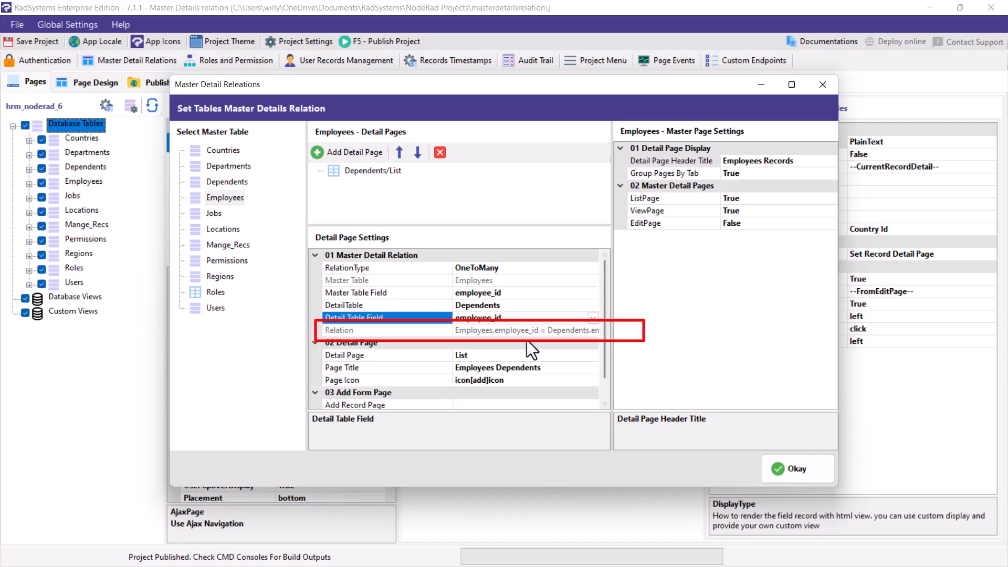
- View the detail page options available for the OneToMany relation and leave List selected
click(490, 353)
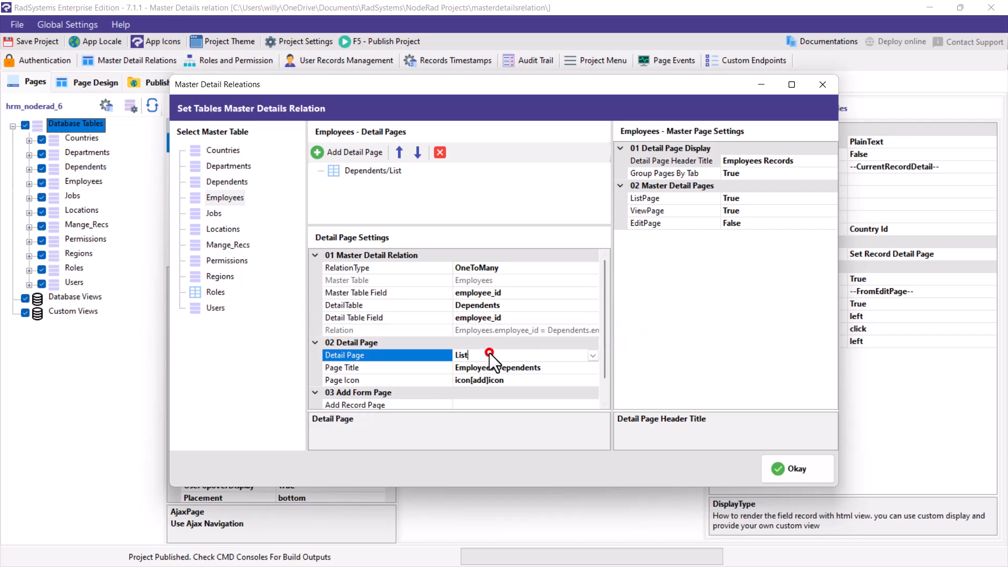
click(592, 356)
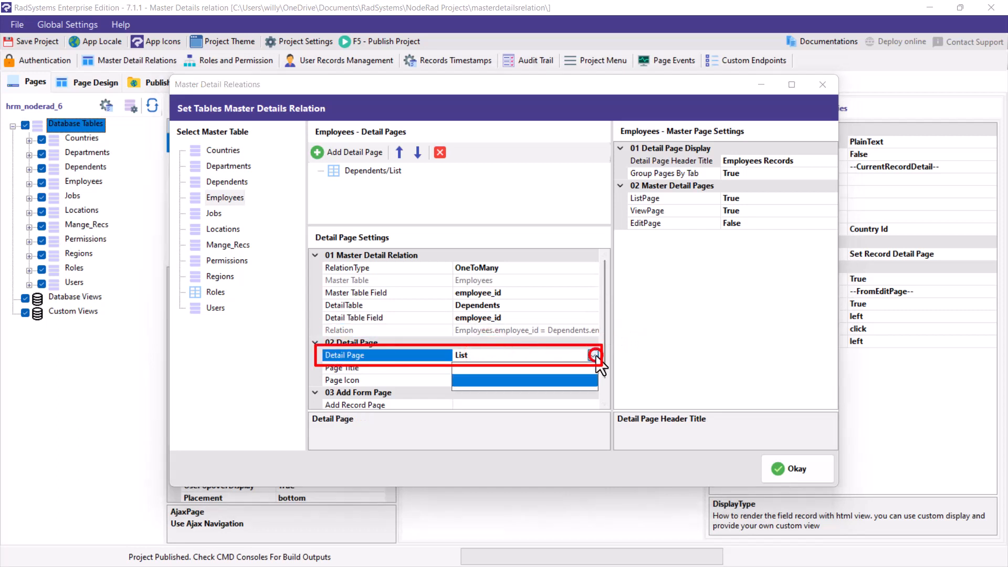
click(479, 328)
- Switch the relation type to OneToOne and view the detail page options it offers
click(581, 267)
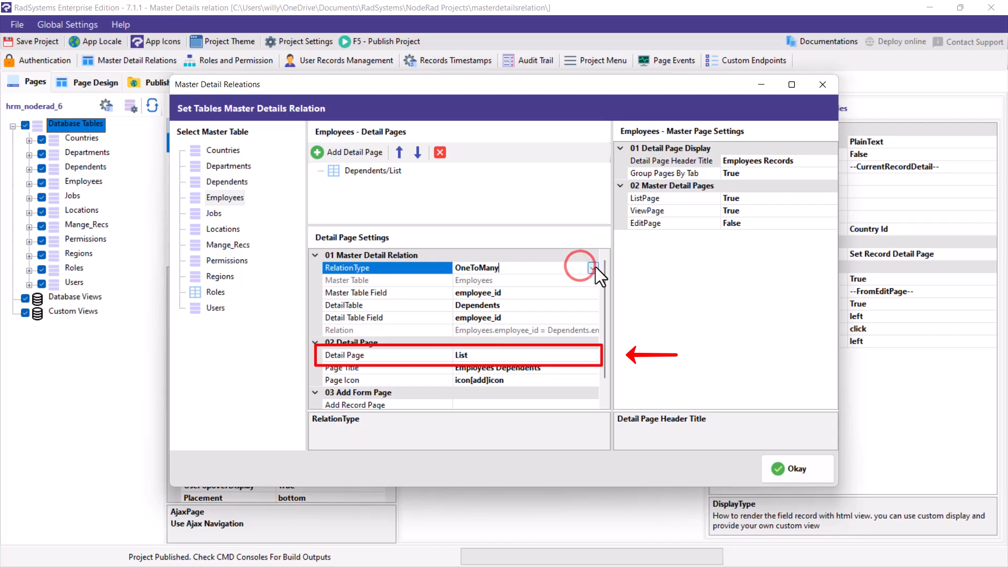
click(593, 268)
click(484, 281)
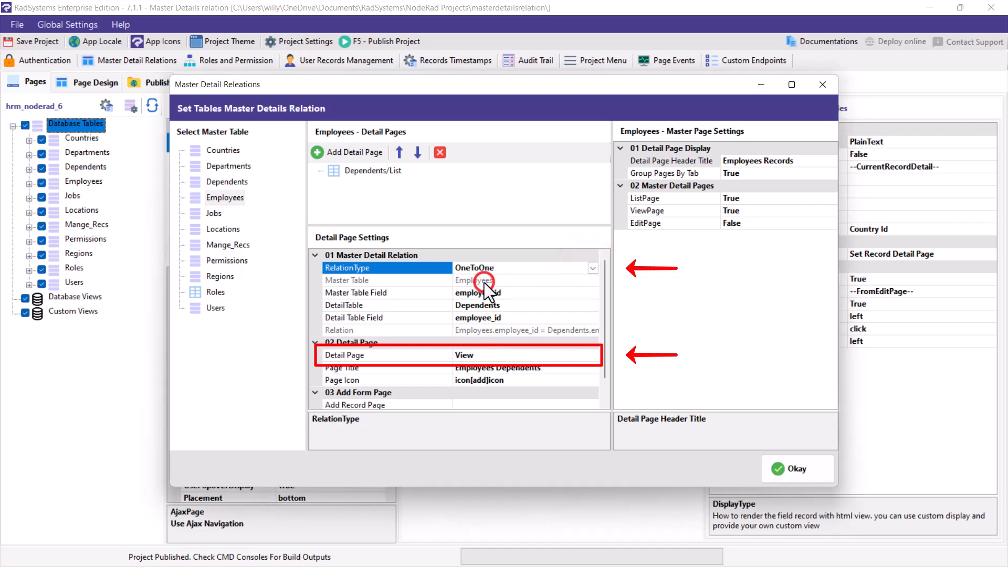
click(578, 353)
click(593, 355)
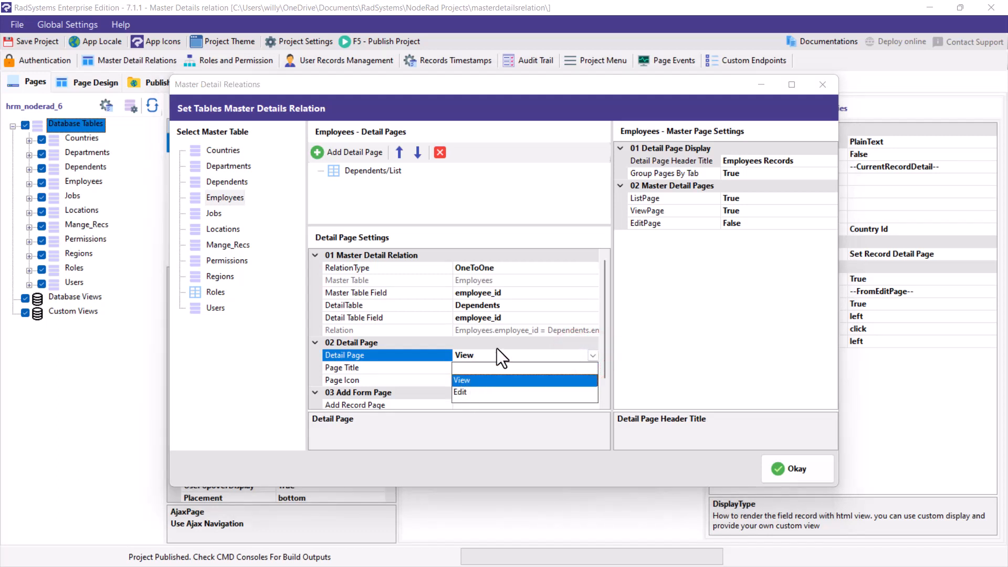
click(594, 271)
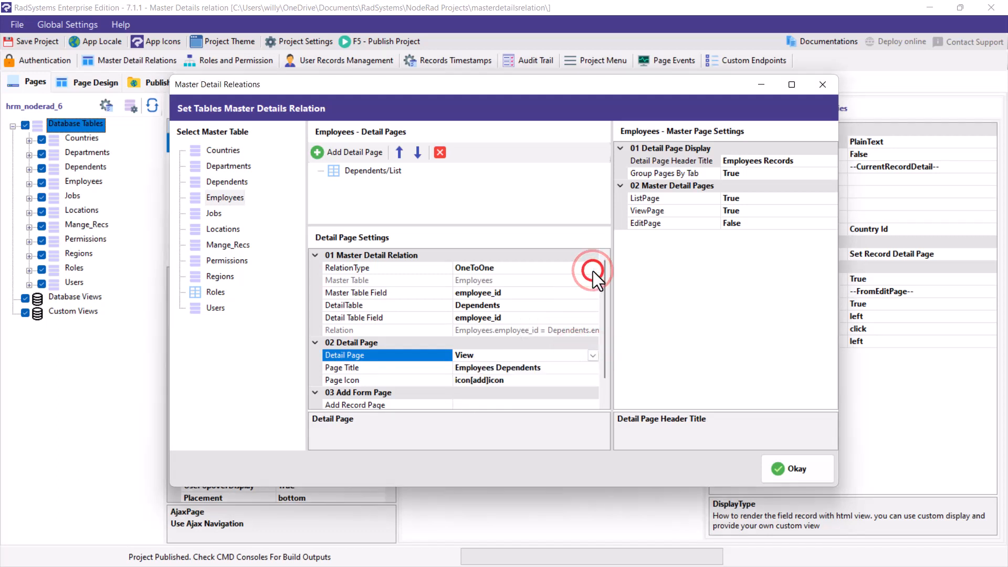
- Set the Employees–Dependents relation type back to OneToMany
click(585, 268)
click(594, 269)
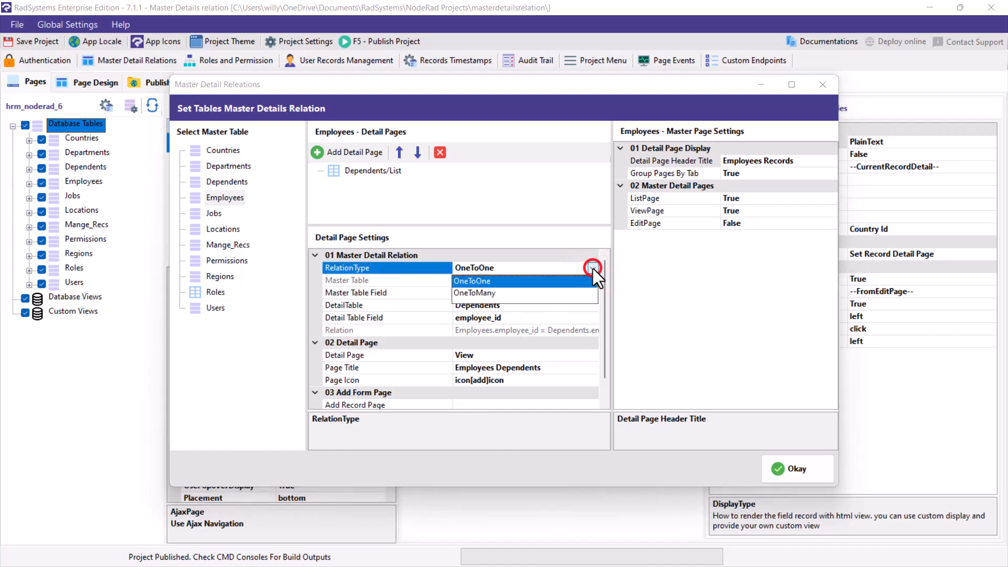
click(483, 292)
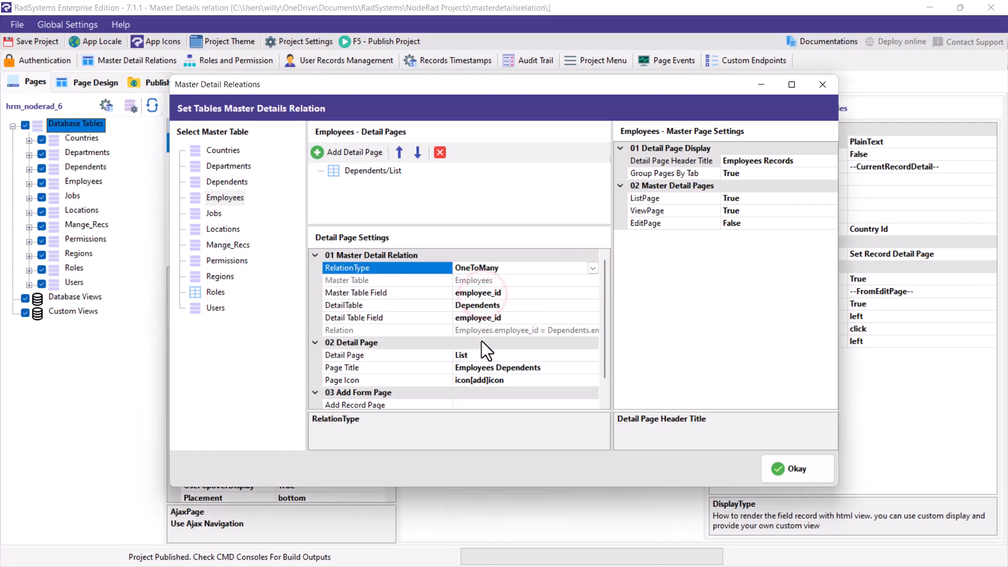
- Review the Dependents detail page's title and set its Add Record Page to Dependents/Add
scroll(370, 324, down, 1)
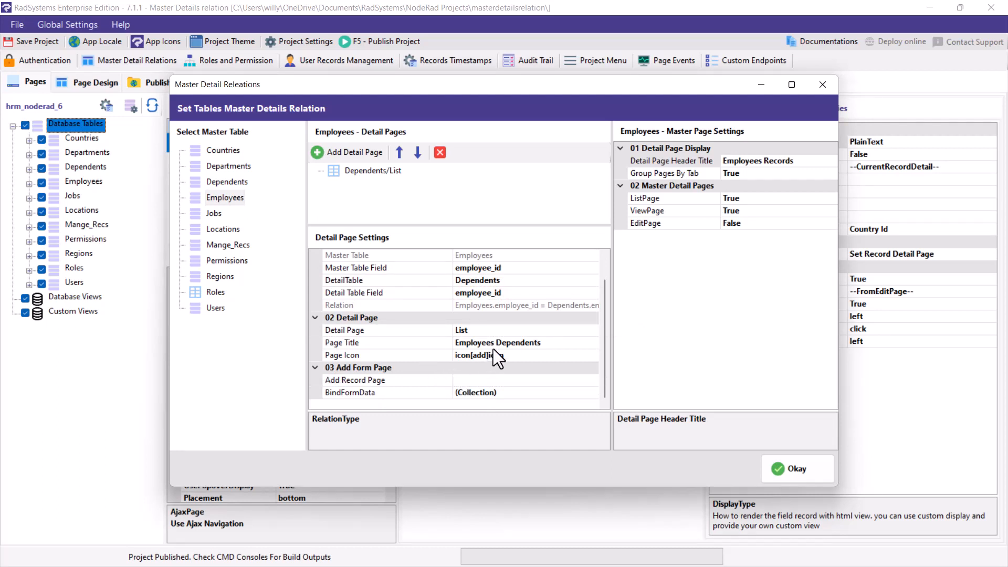
click(553, 341)
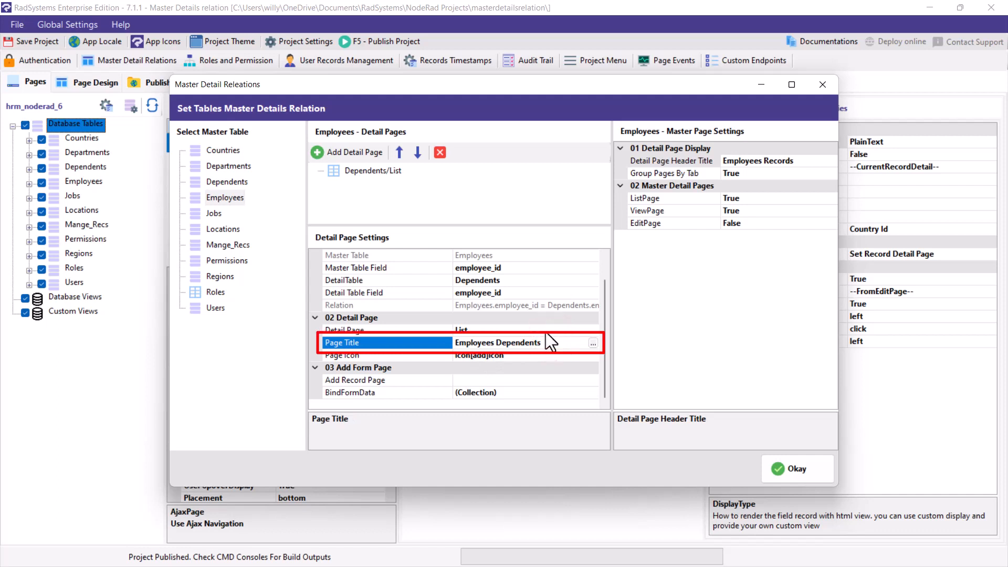
click(364, 171)
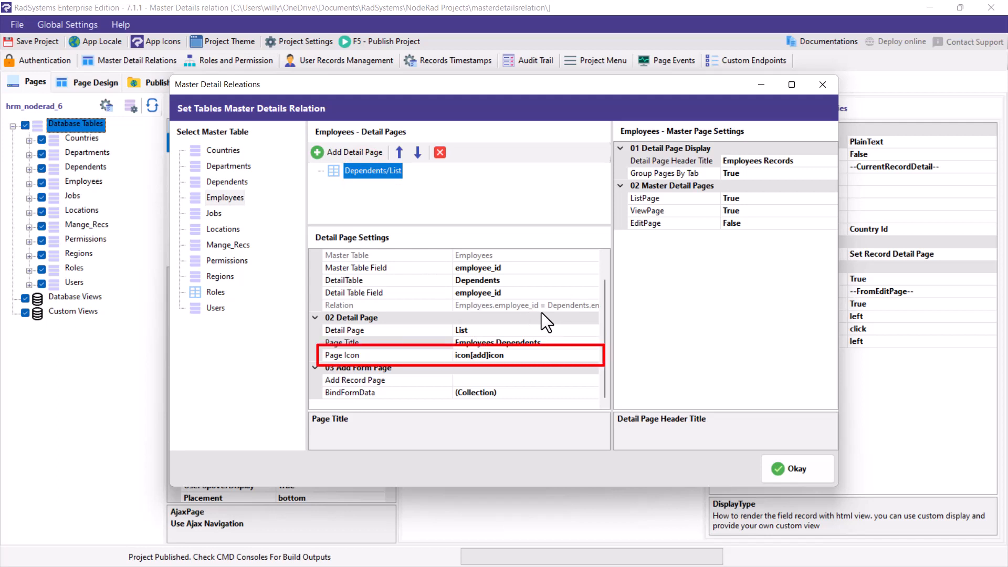
click(495, 380)
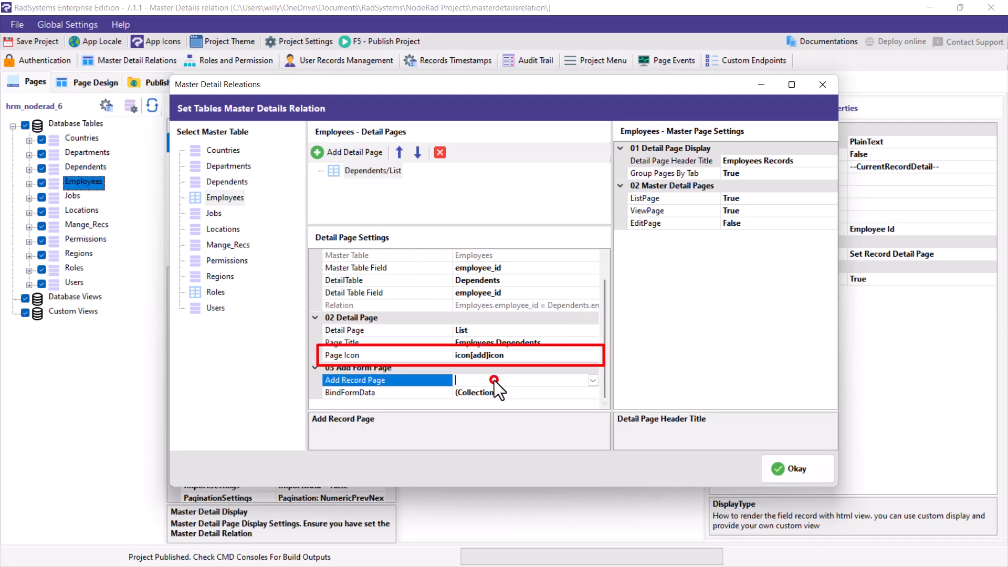
click(595, 381)
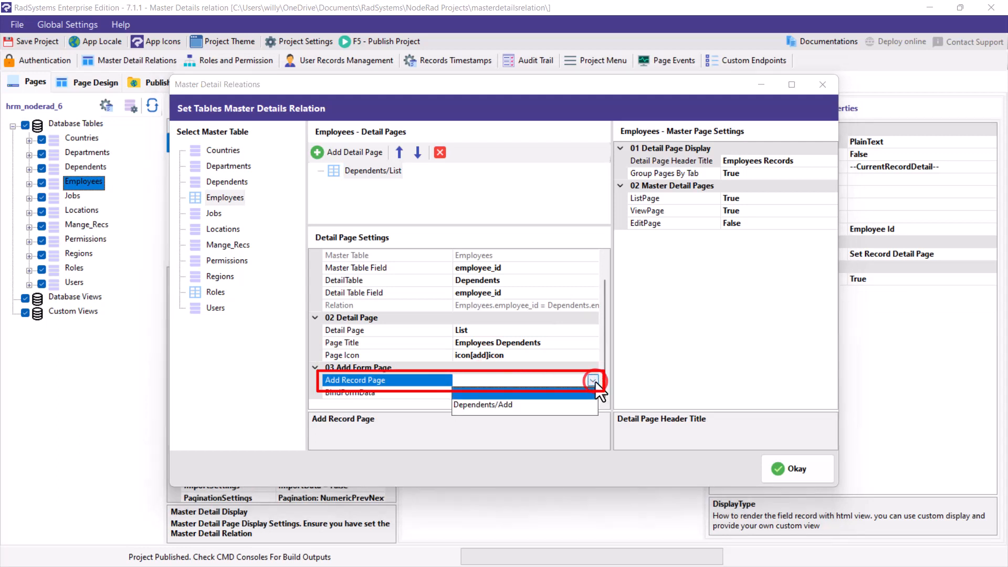
click(485, 405)
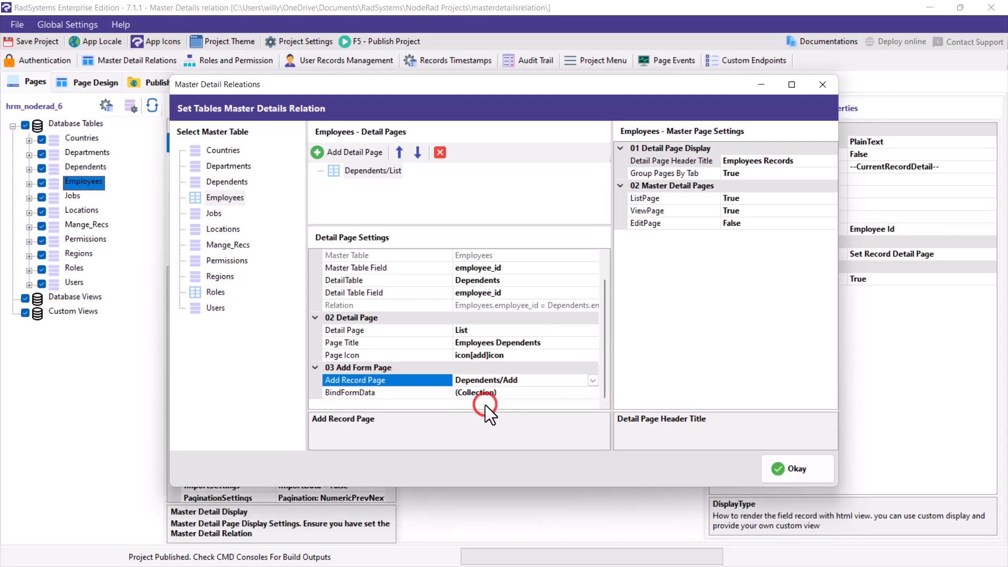
- Review the BindFormData members of the Dependents add form and the master table fields available for binding employee_id
click(583, 394)
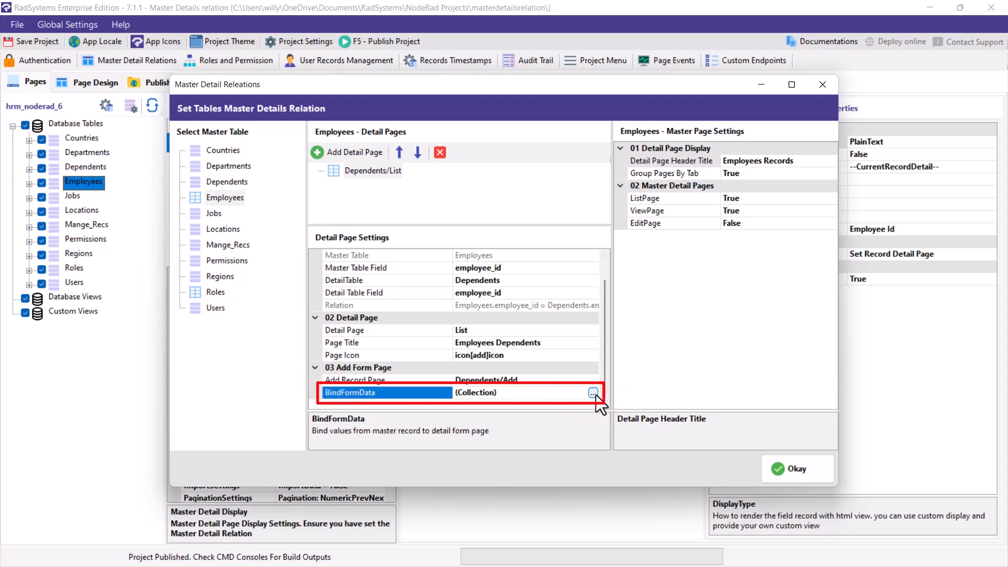
click(594, 394)
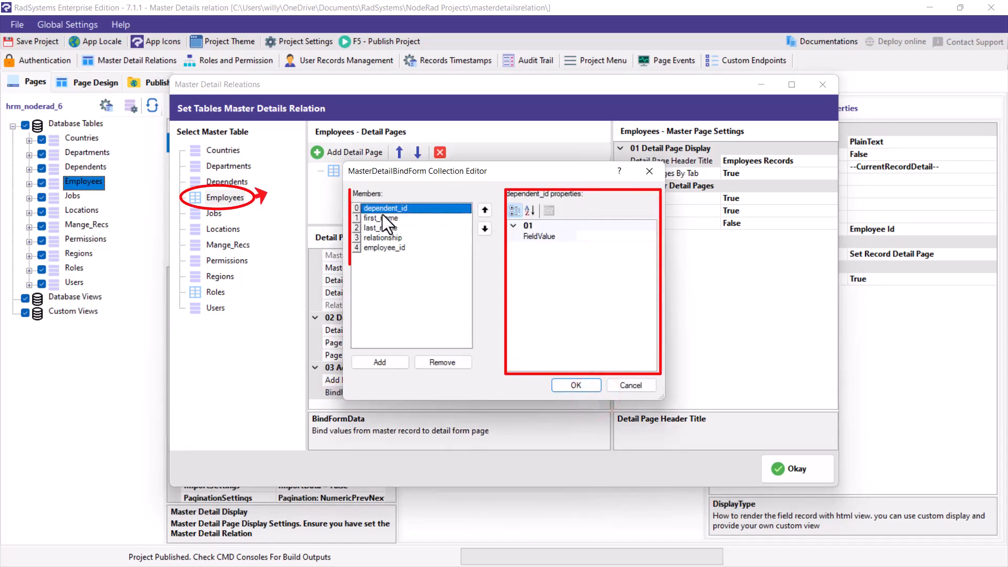
click(377, 216)
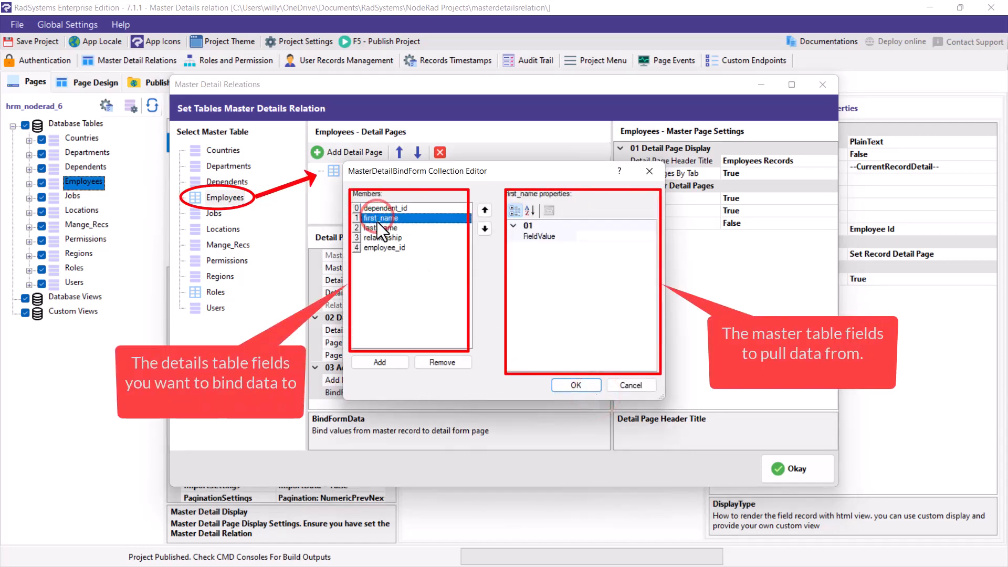
click(379, 248)
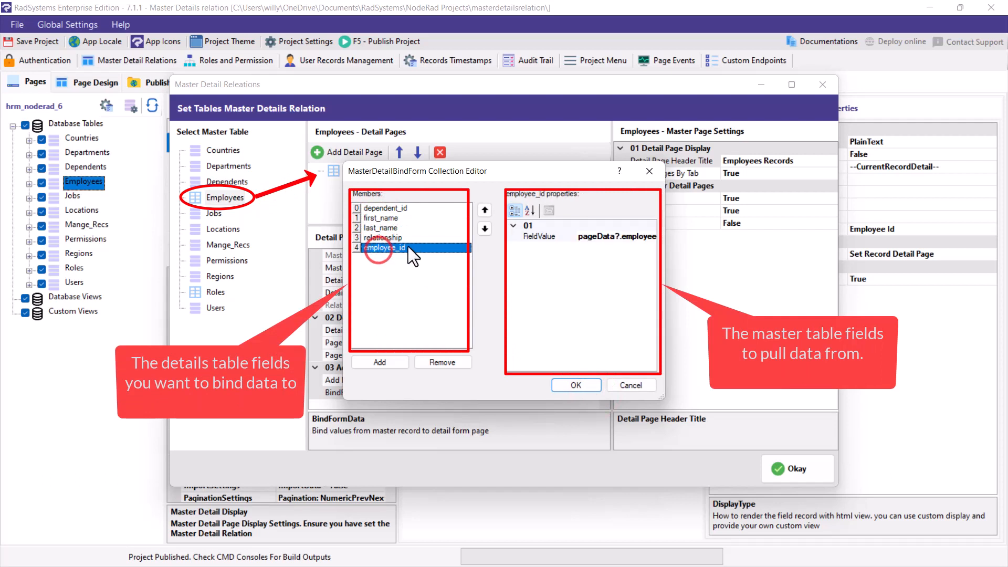
click(644, 236)
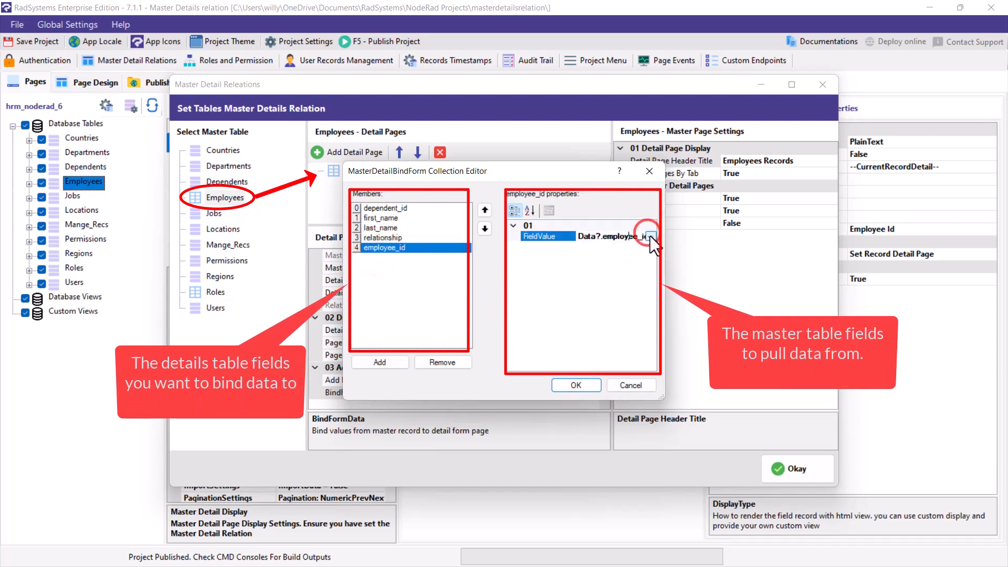
click(651, 237)
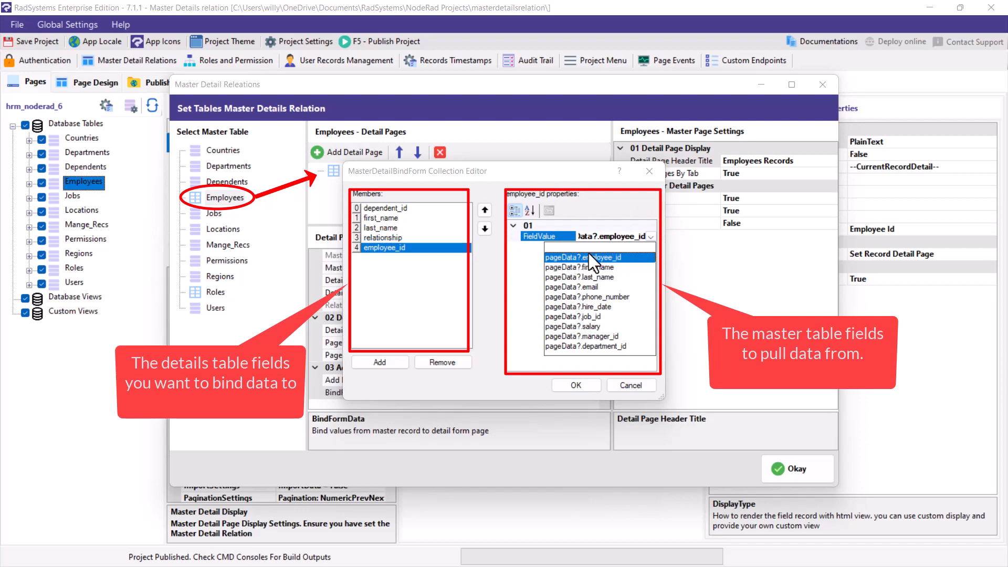
click(525, 249)
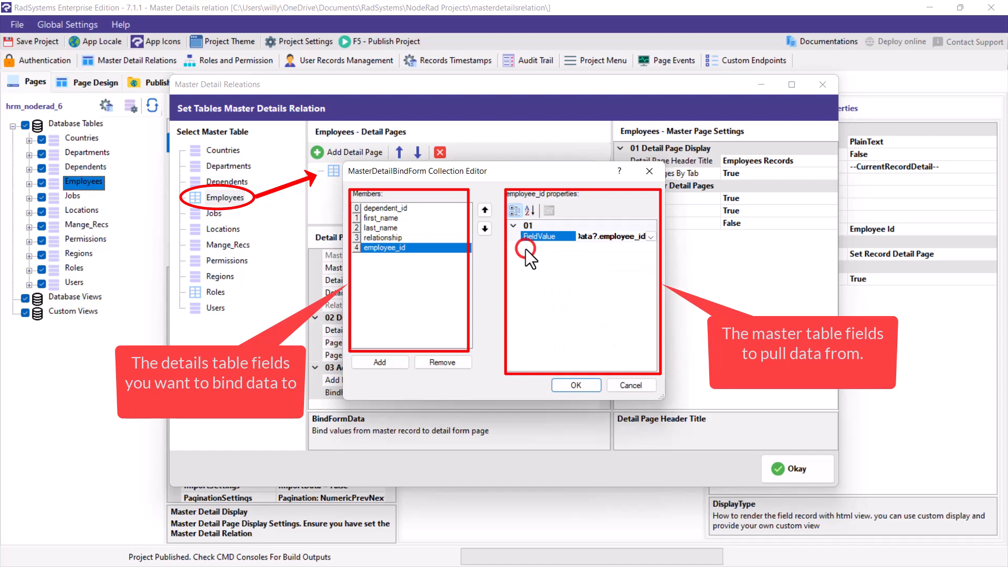
click(646, 173)
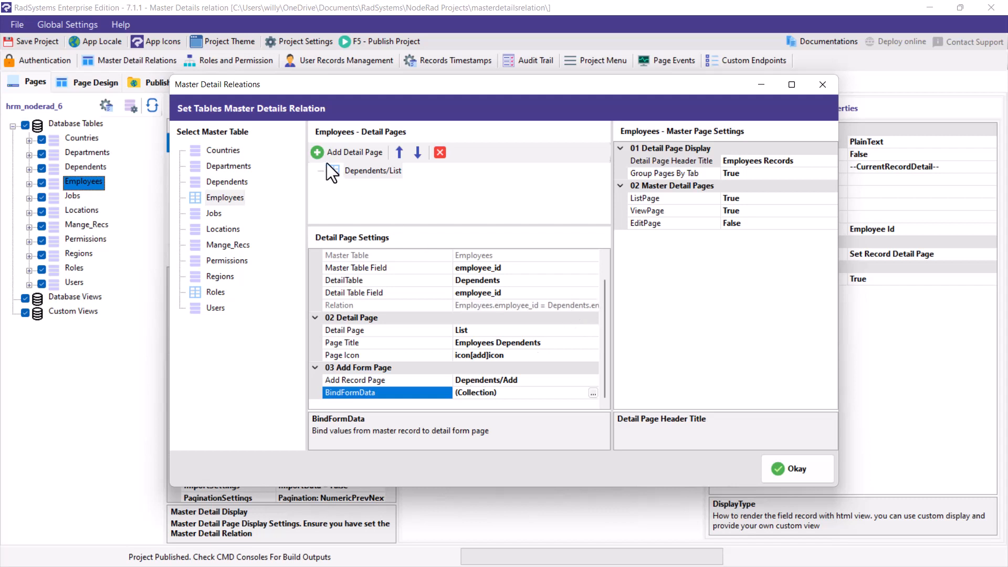
- Add a second detail page to the Employees master table and set its Master Table Field to department_id
click(316, 152)
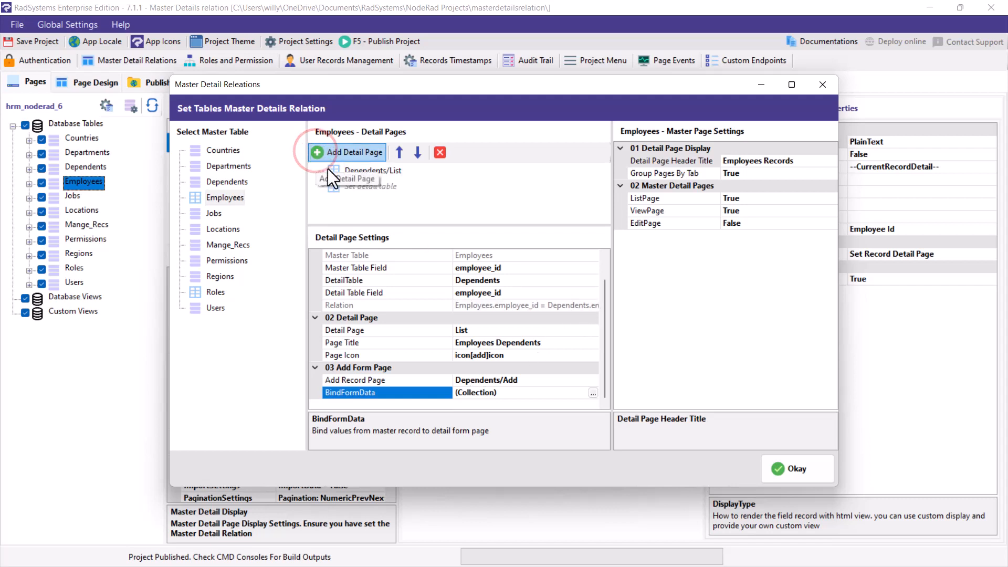
click(358, 187)
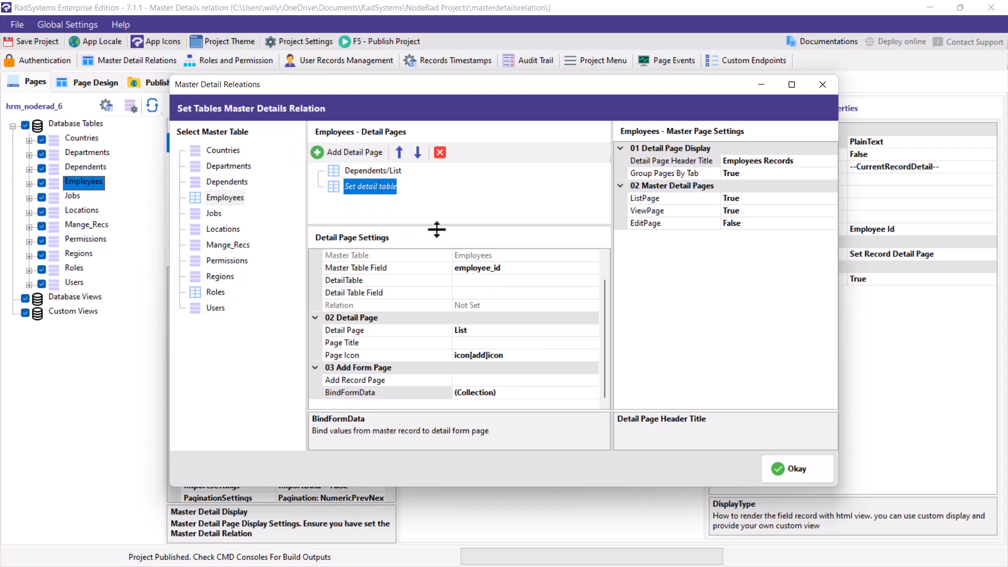
click(558, 272)
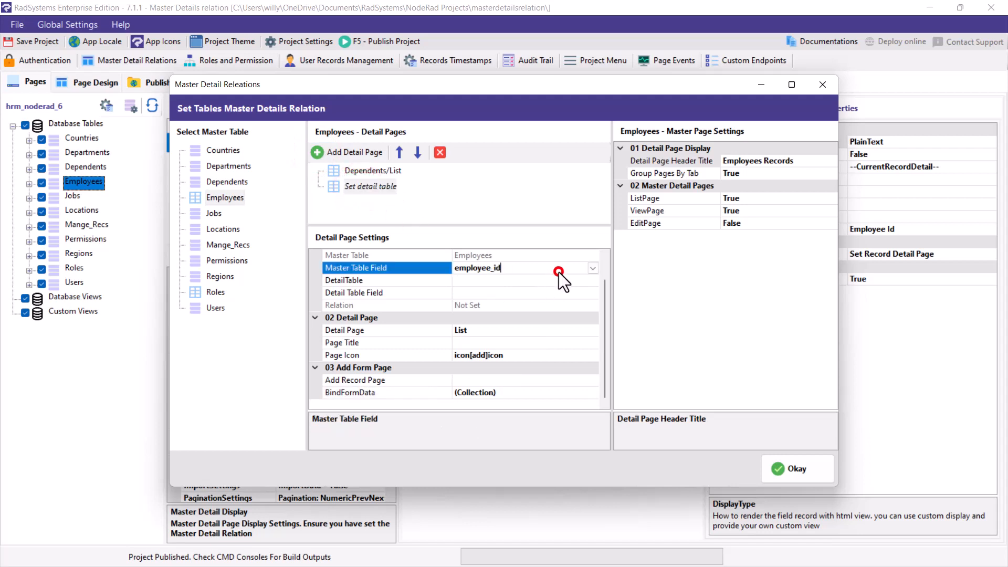
click(591, 269)
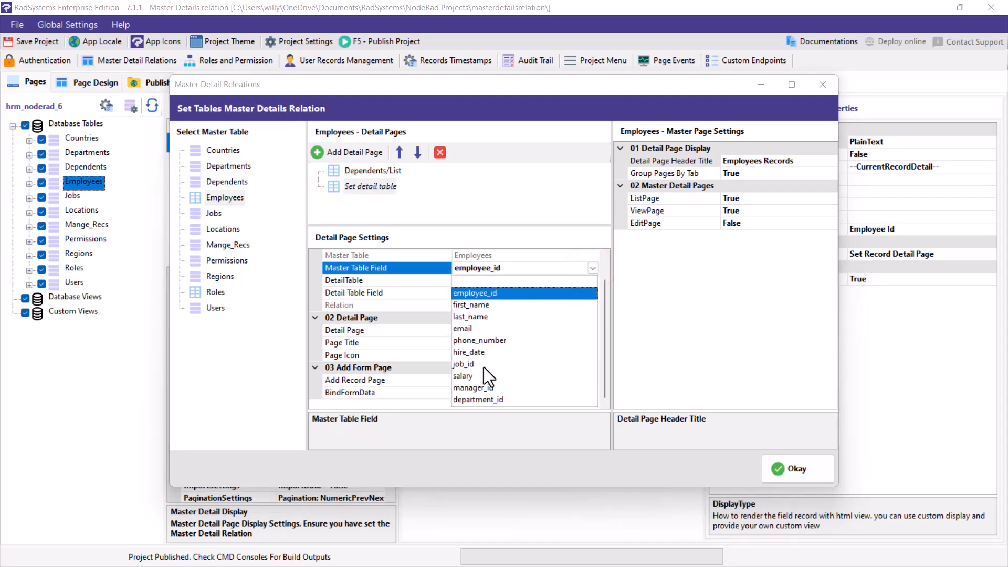
click(476, 400)
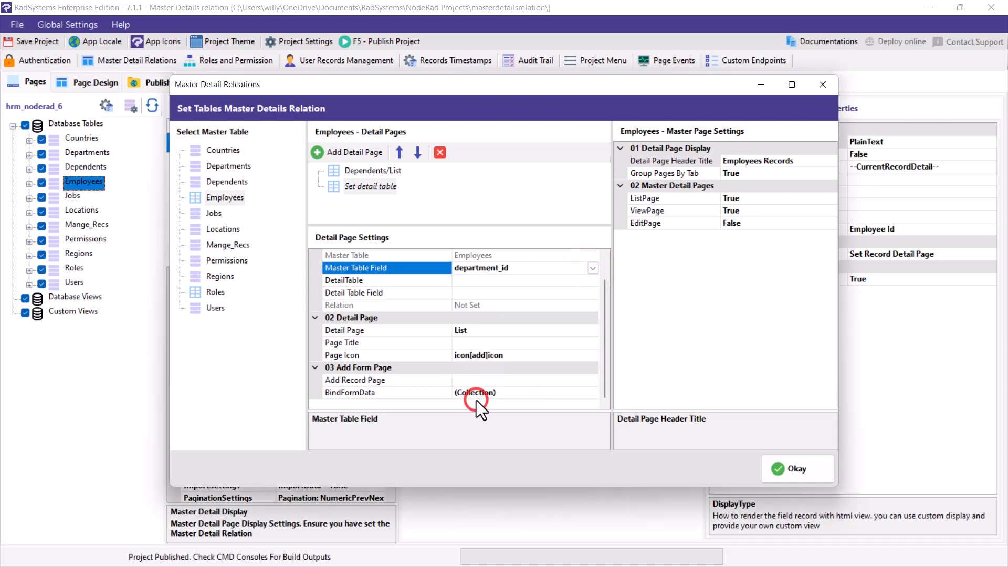
- Set the new detail page's DetailTable to Departments and its Detail Table Field to department_id
click(595, 281)
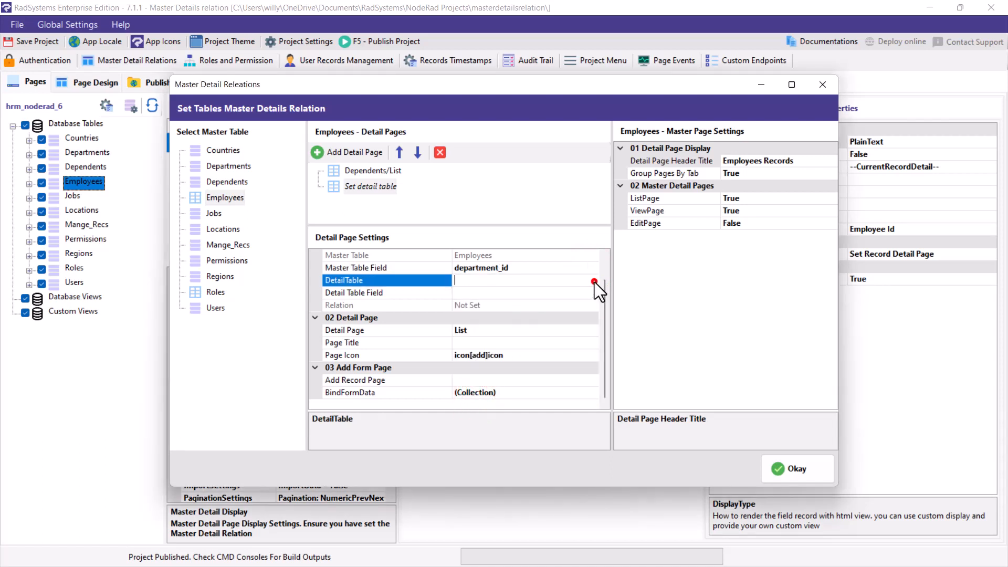
click(593, 281)
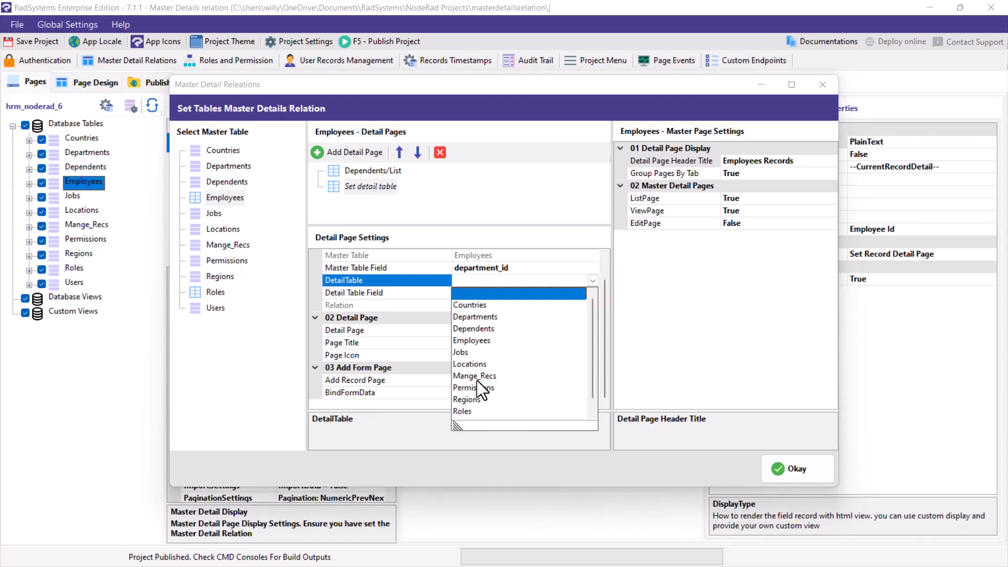
click(474, 317)
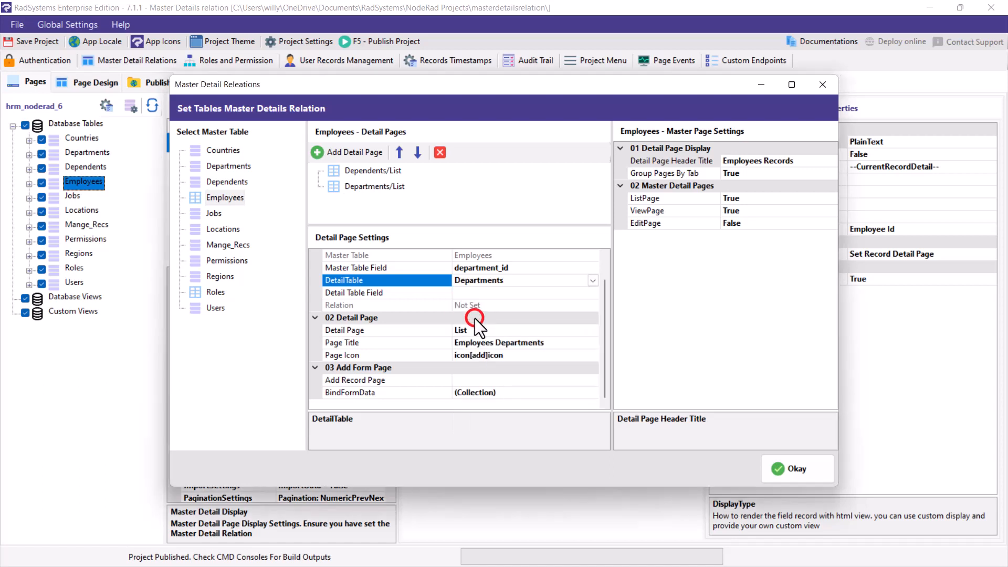
click(582, 294)
click(591, 294)
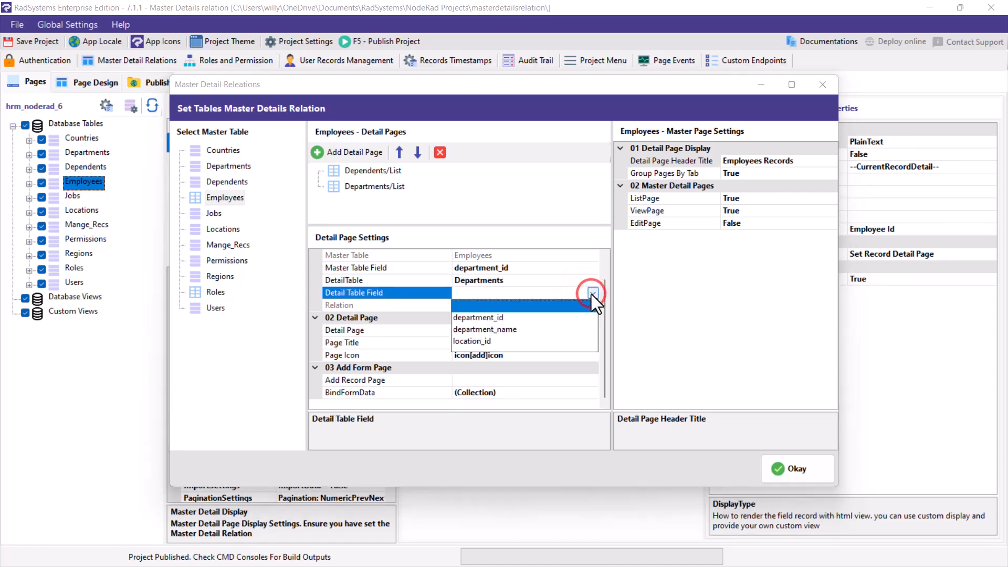
click(501, 319)
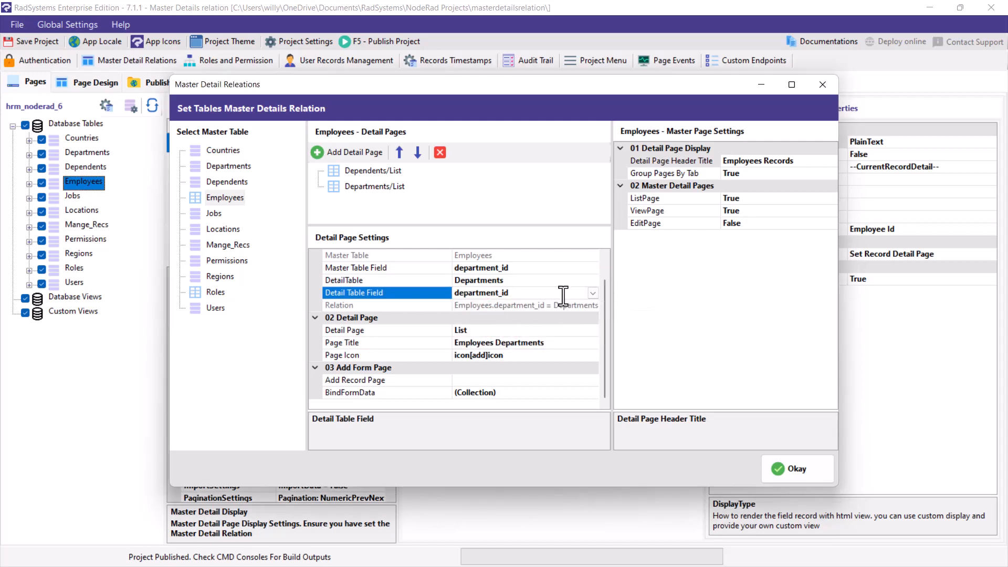
- Set the relation type of the Employees–Departments detail page to OneToOne
double_click(519, 330)
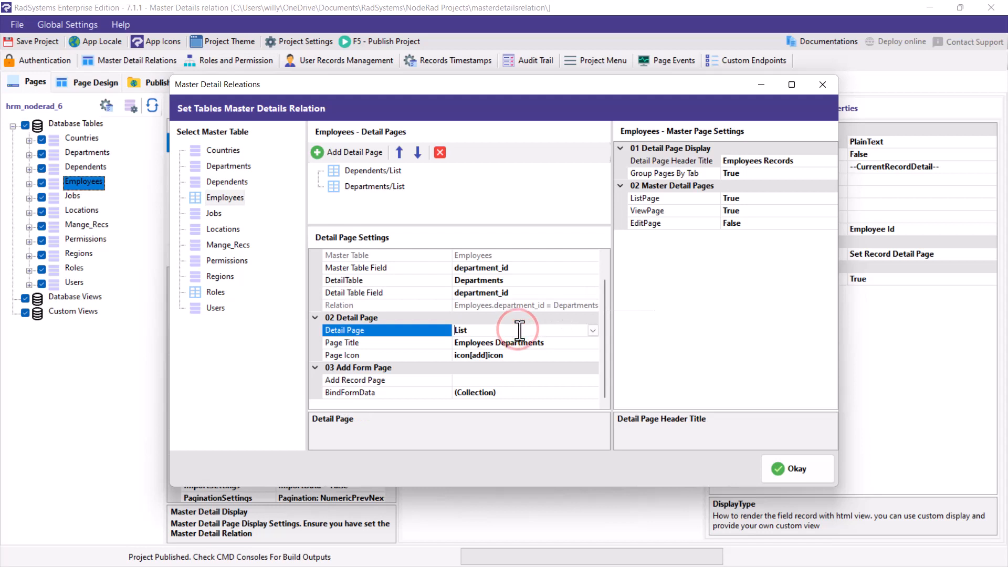
click(443, 295)
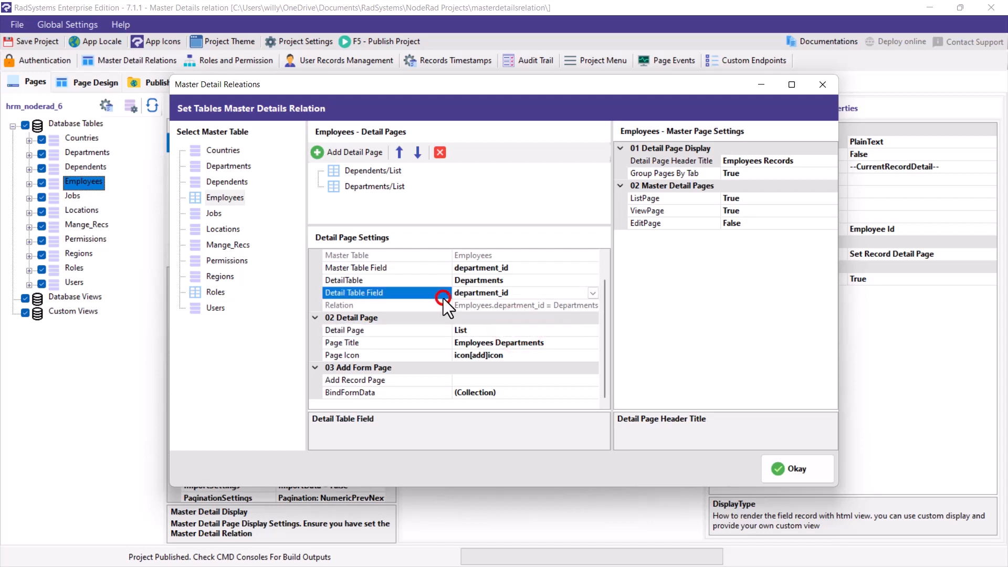
scroll(443, 298, up, 1)
click(574, 267)
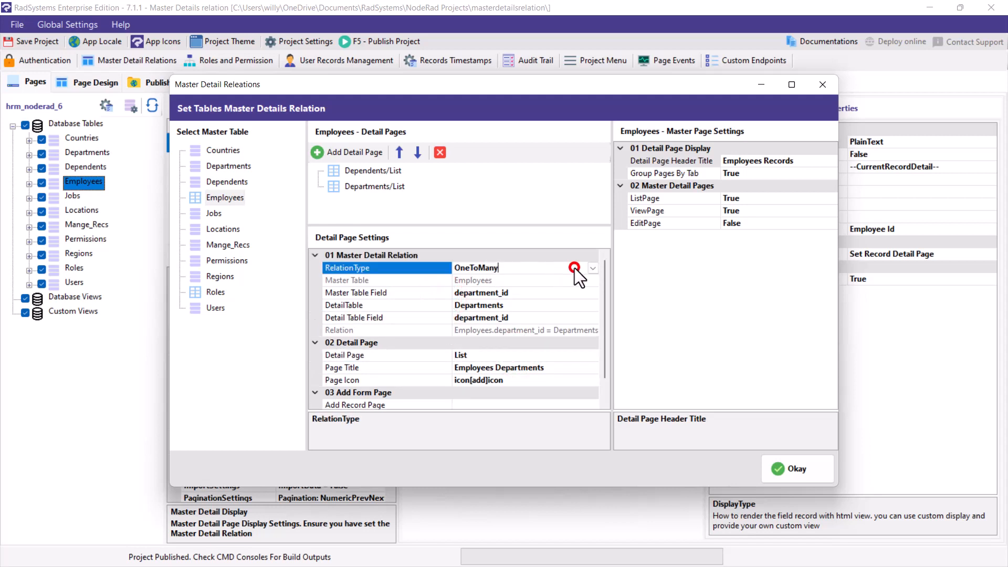
click(593, 267)
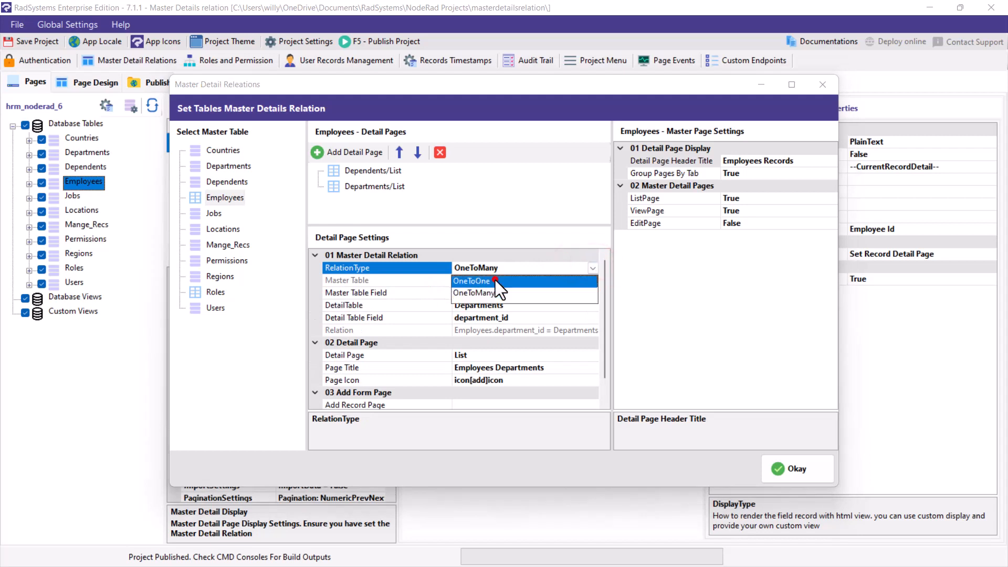
click(496, 280)
scroll(480, 337, down, 1)
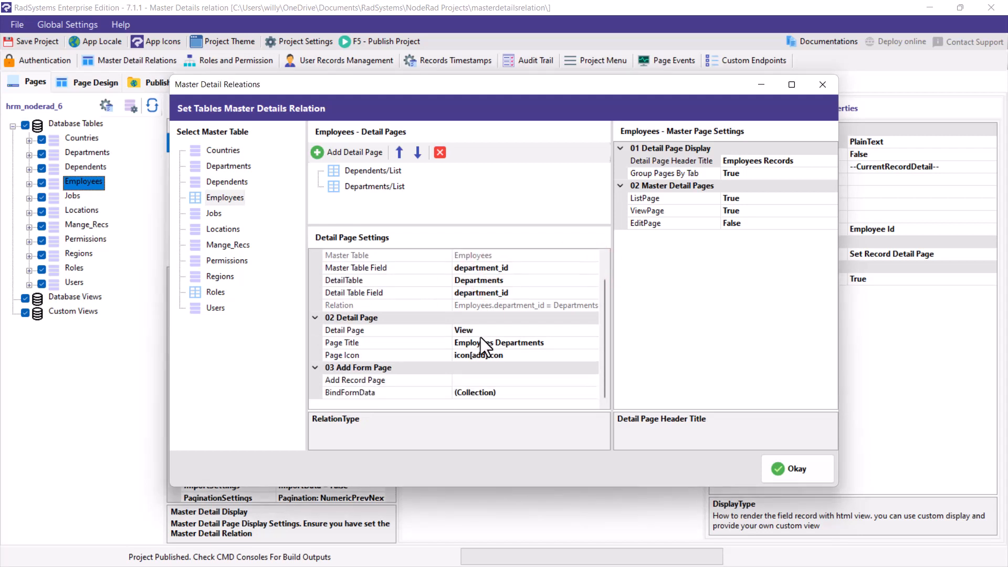
- Check the settings of the Departments and Dependents detail pages, leaving the Departments Add Record Page empty, and confirm the master detail relations
click(474, 379)
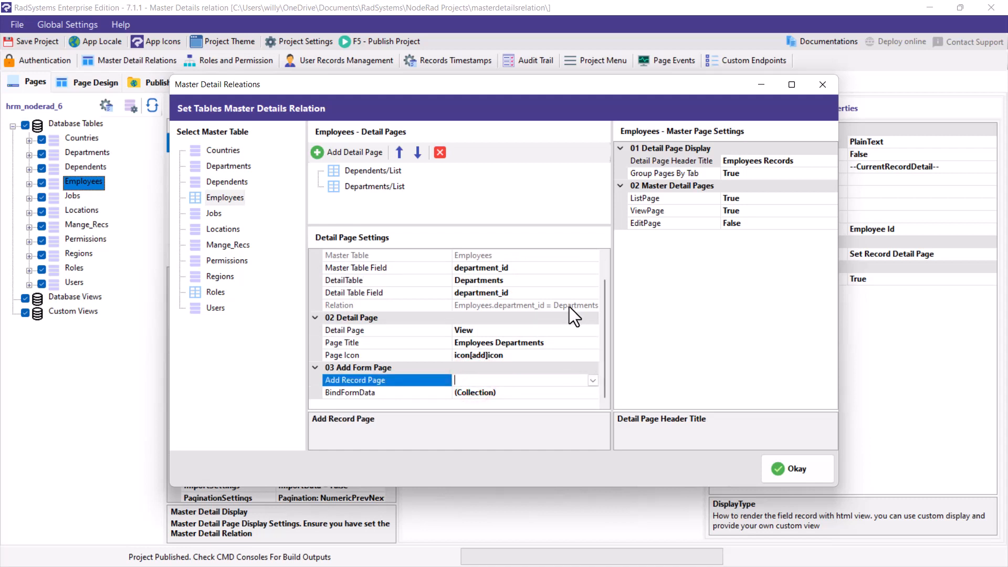
click(382, 190)
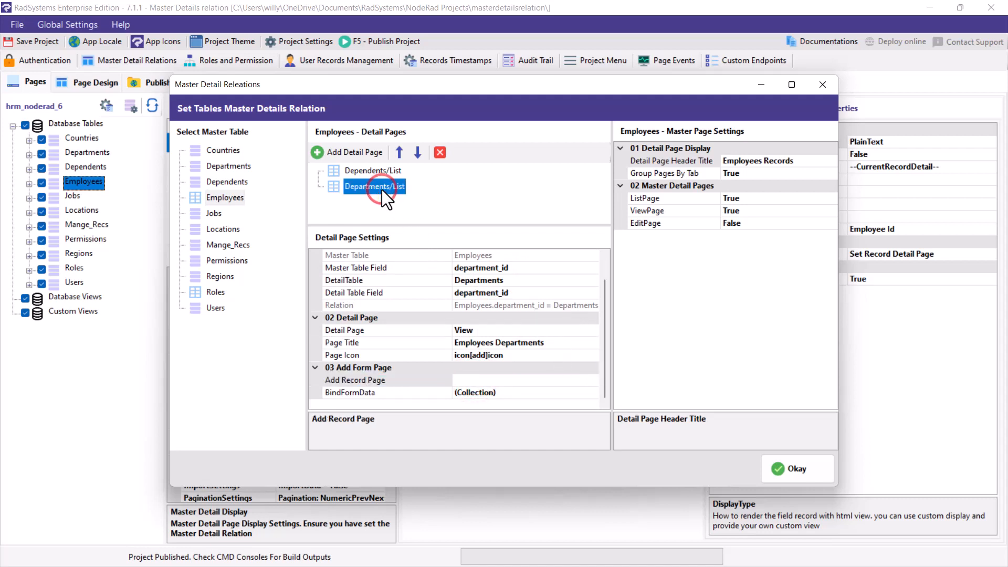
click(369, 174)
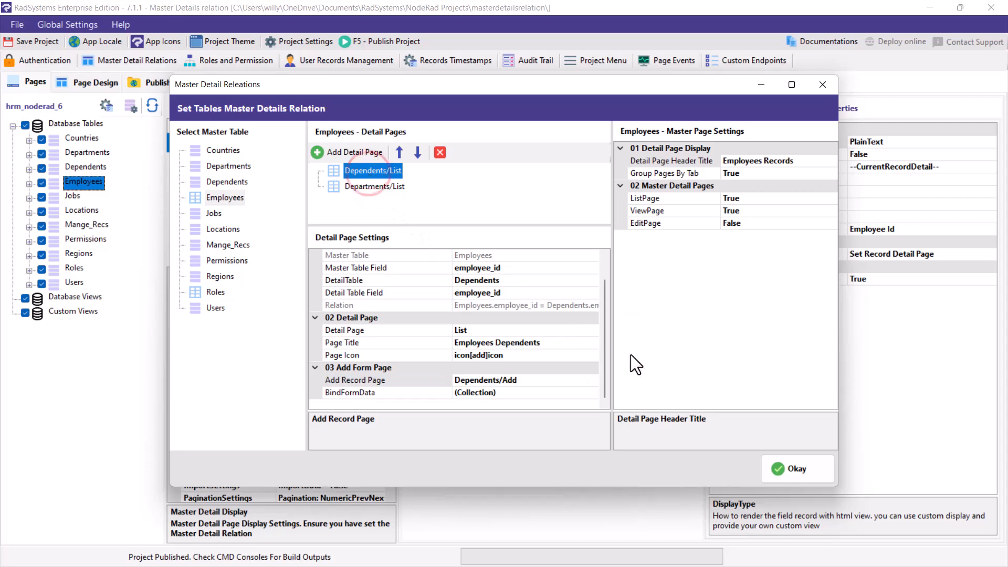
click(778, 467)
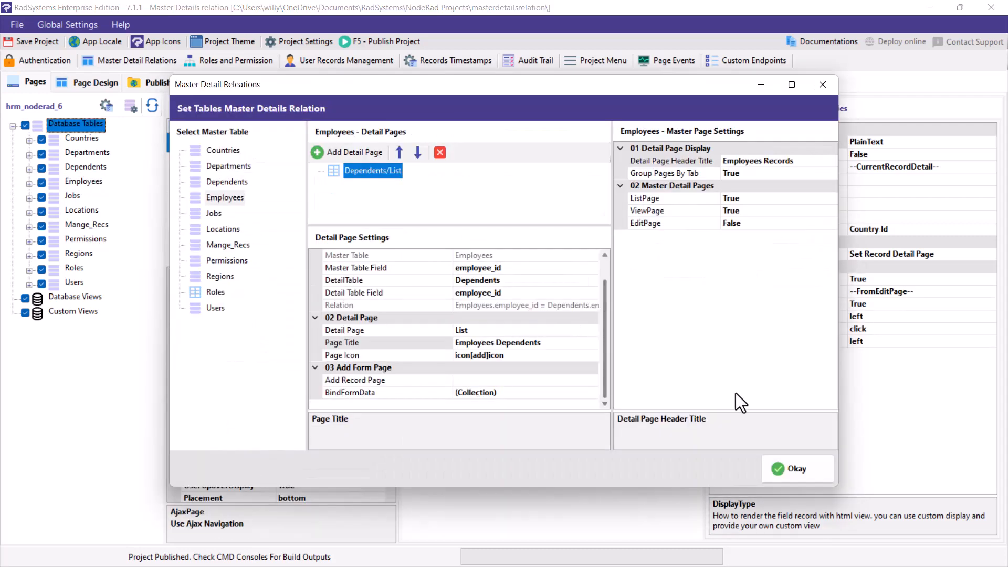
click(784, 475)
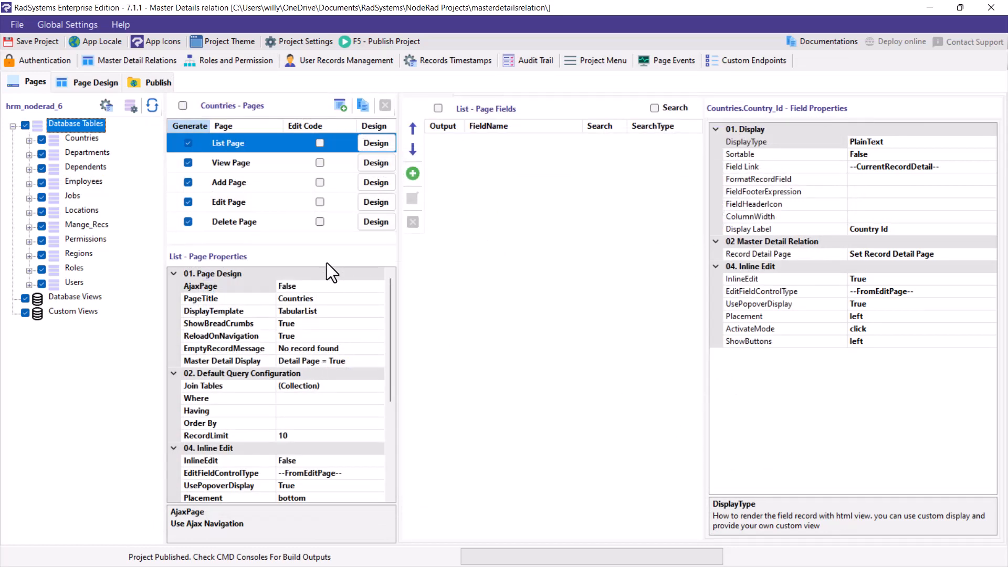
- In the master detail display settings of the Employees List page, set the page display mode to Modal
click(84, 182)
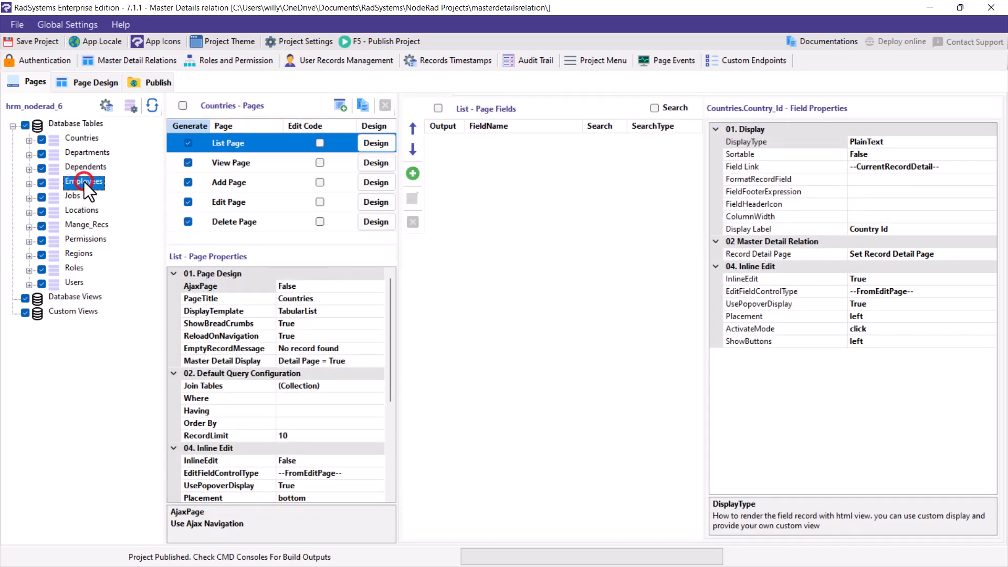
click(262, 145)
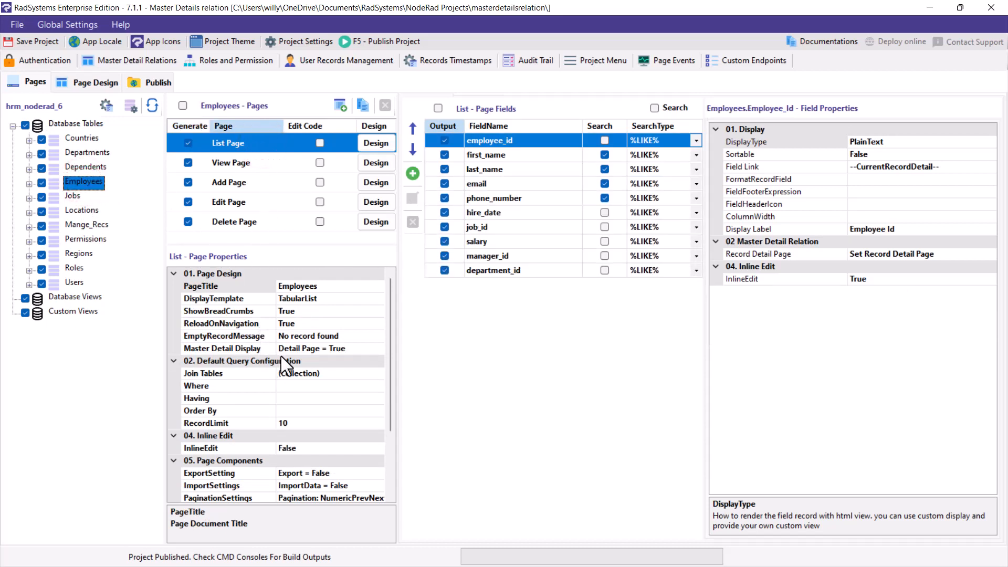
click(239, 348)
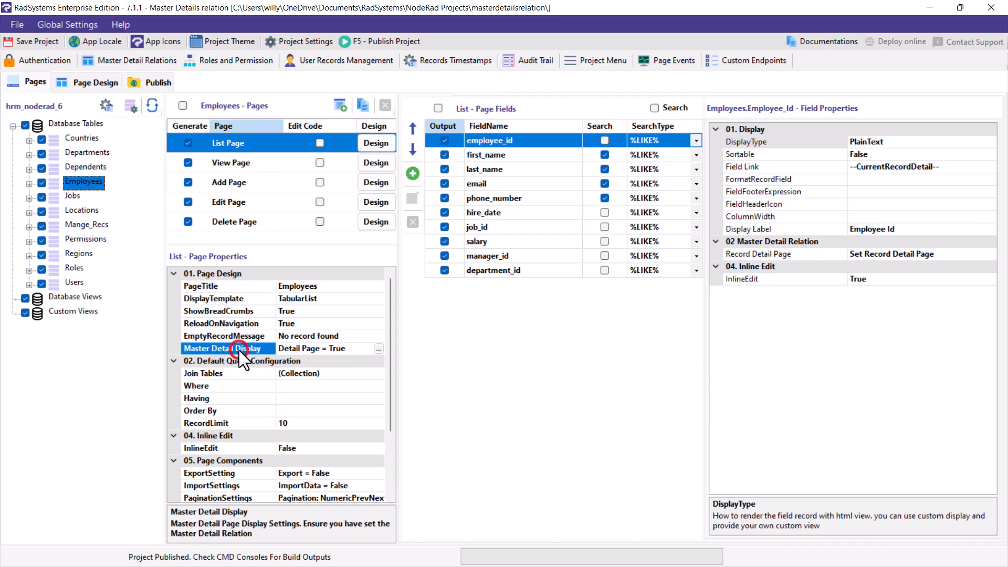
click(379, 349)
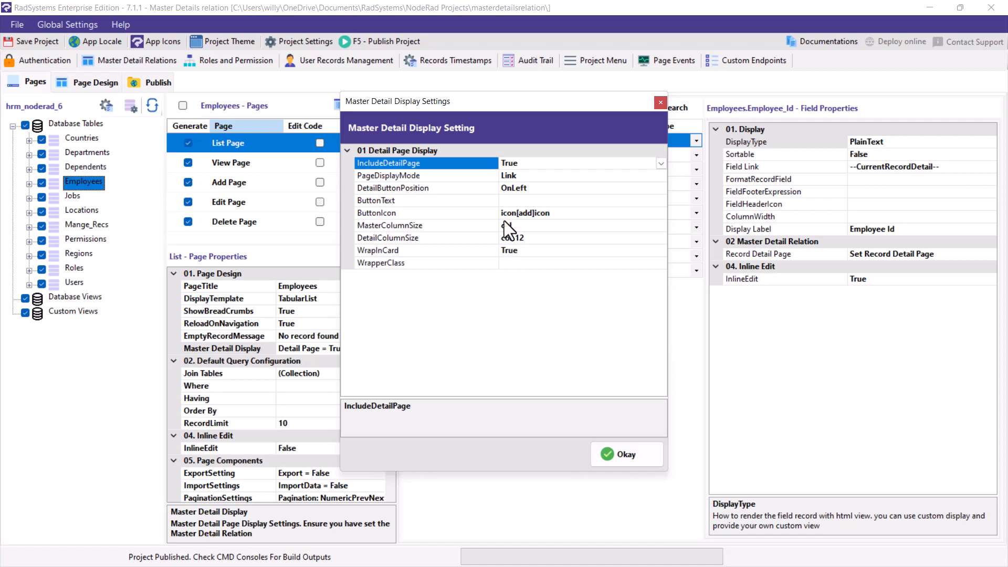
click(549, 174)
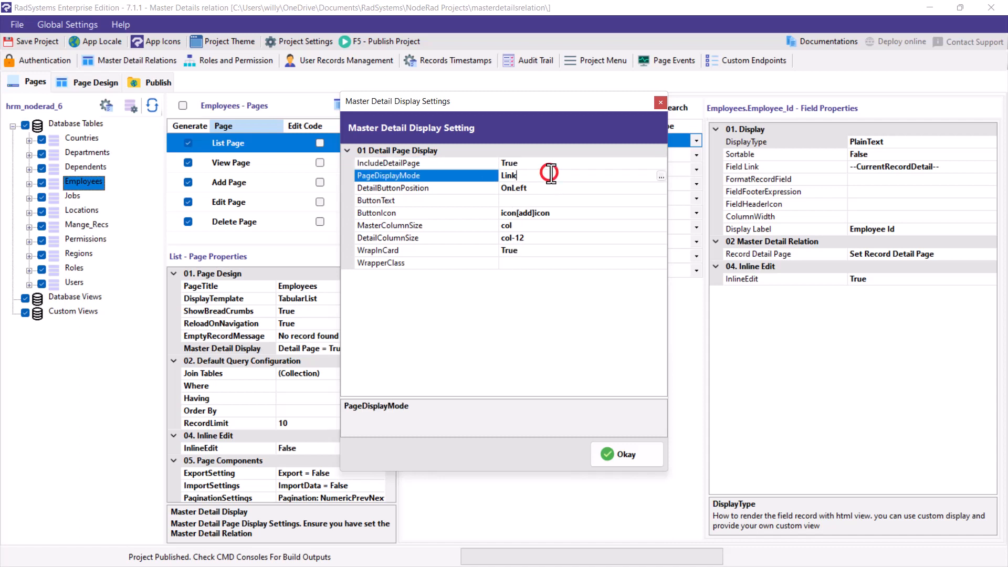
click(661, 176)
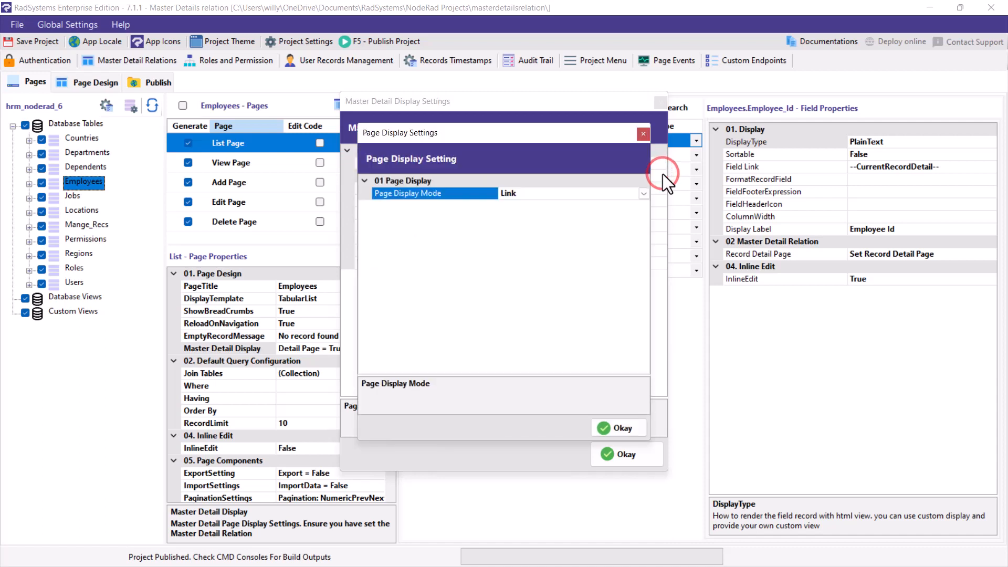
click(643, 195)
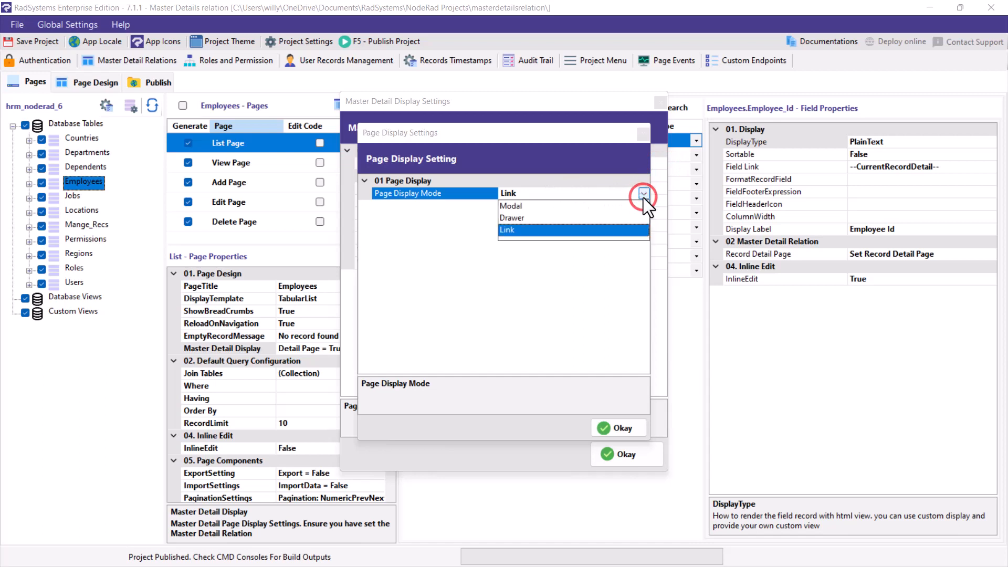
click(518, 209)
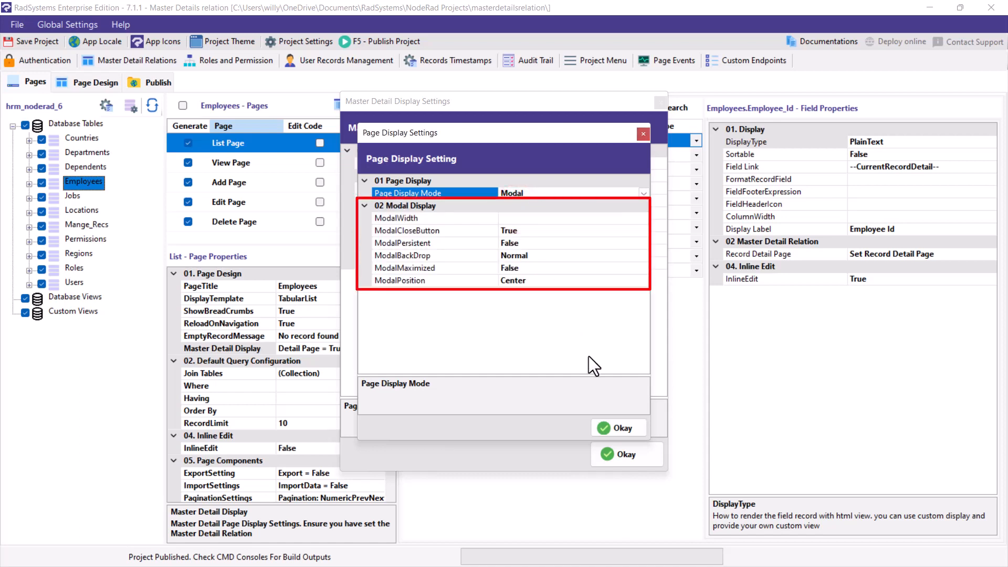
click(607, 421)
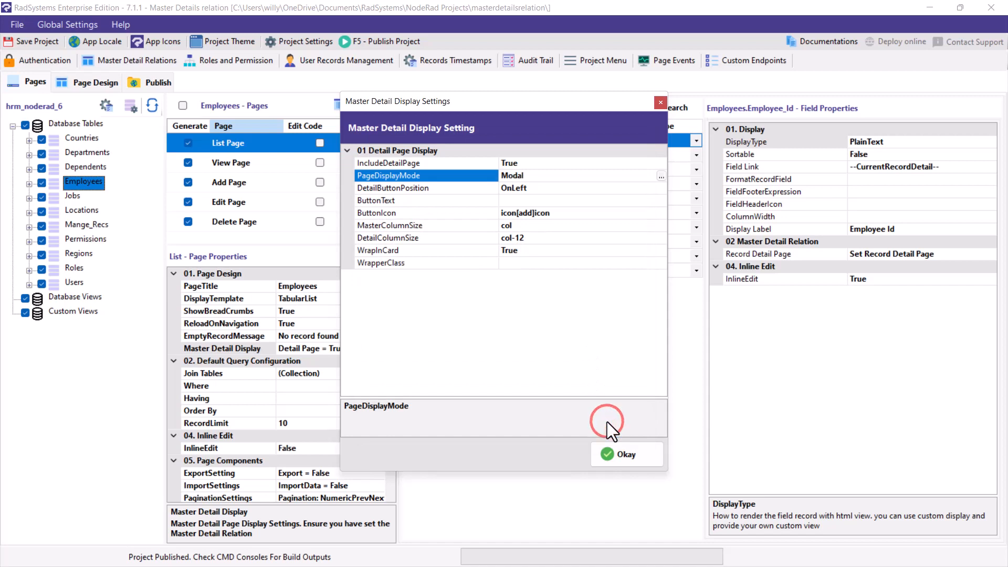
click(619, 452)
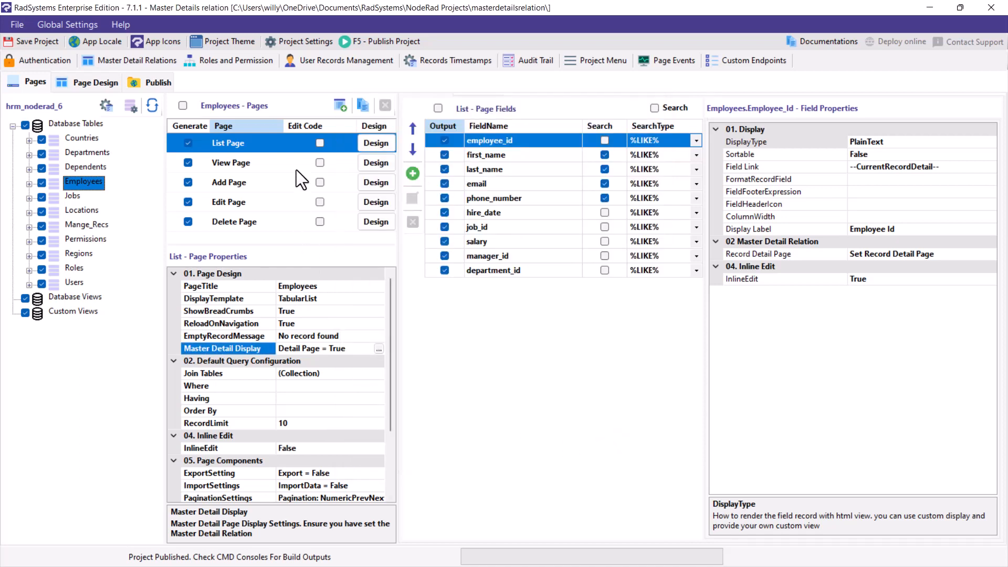
- Publish the project and view the first employee's detail records in the modal on the published Employees page
click(364, 44)
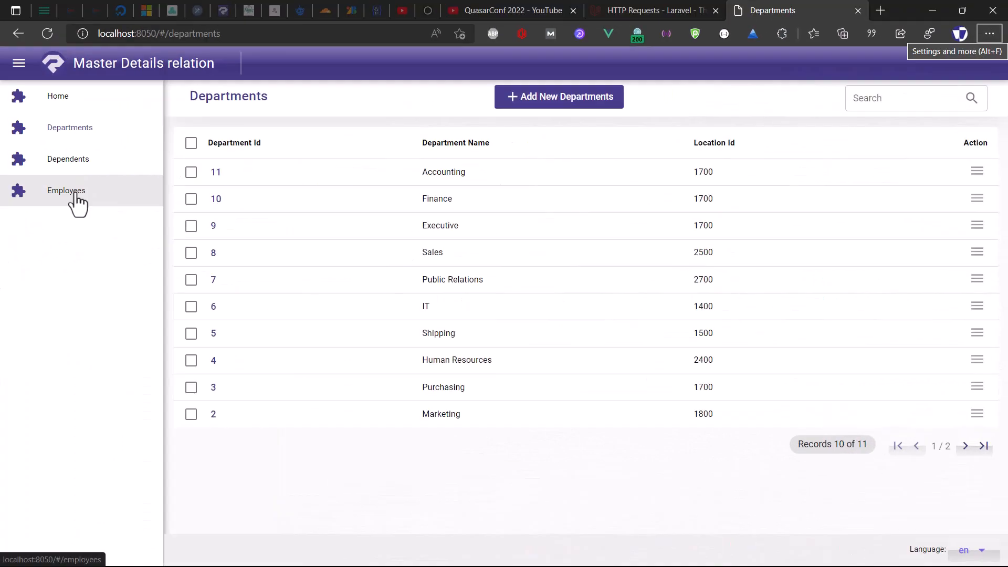
click(76, 193)
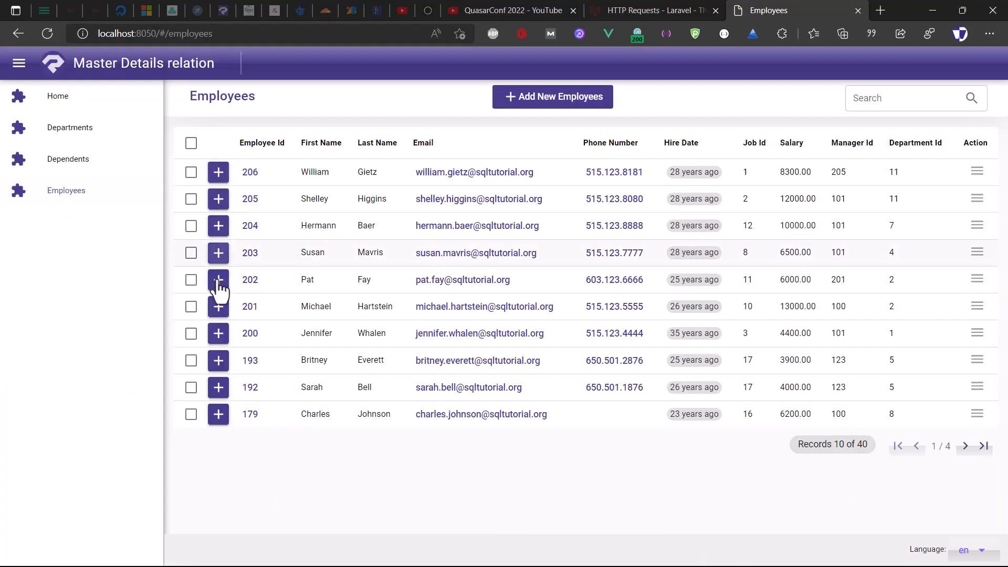
click(218, 176)
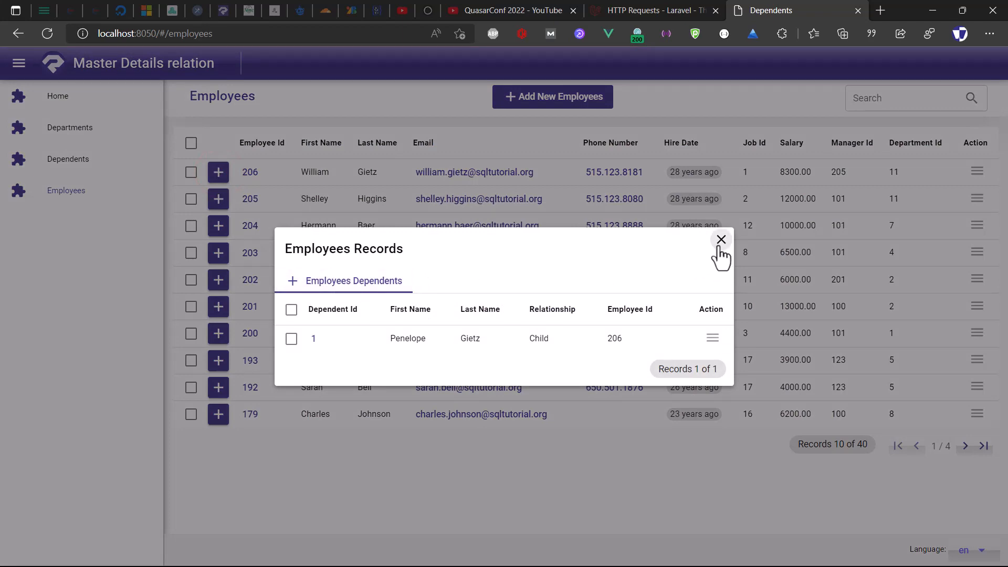
click(719, 243)
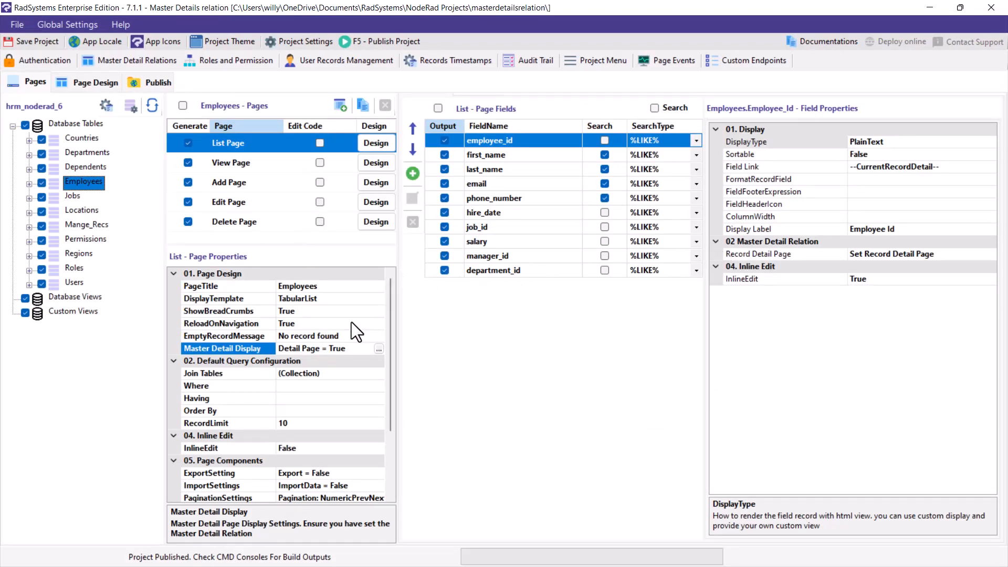
- In the Employees List page's master detail display settings, set DetailButtonPosition to OnRight and ButtonText to MDR
click(379, 349)
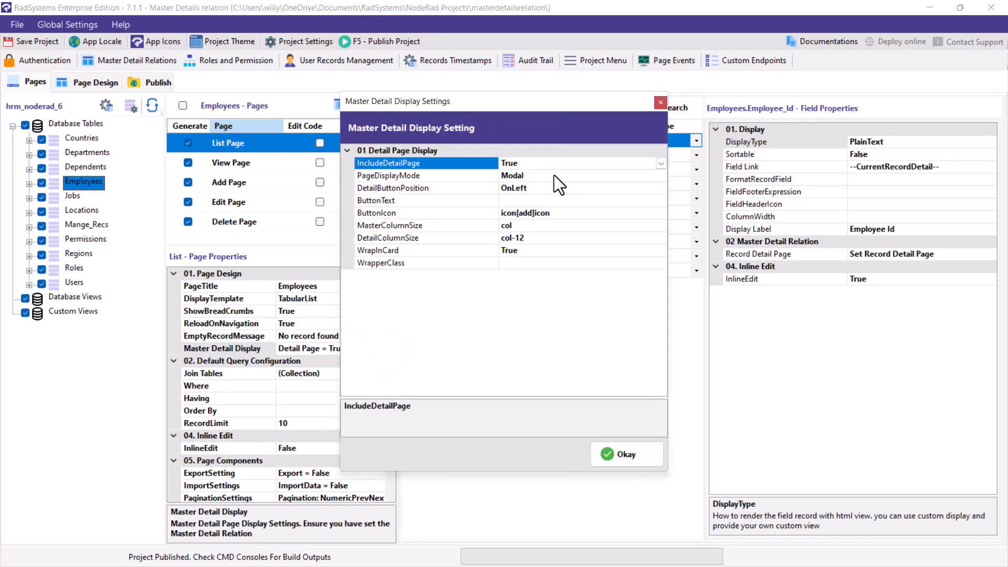
click(540, 186)
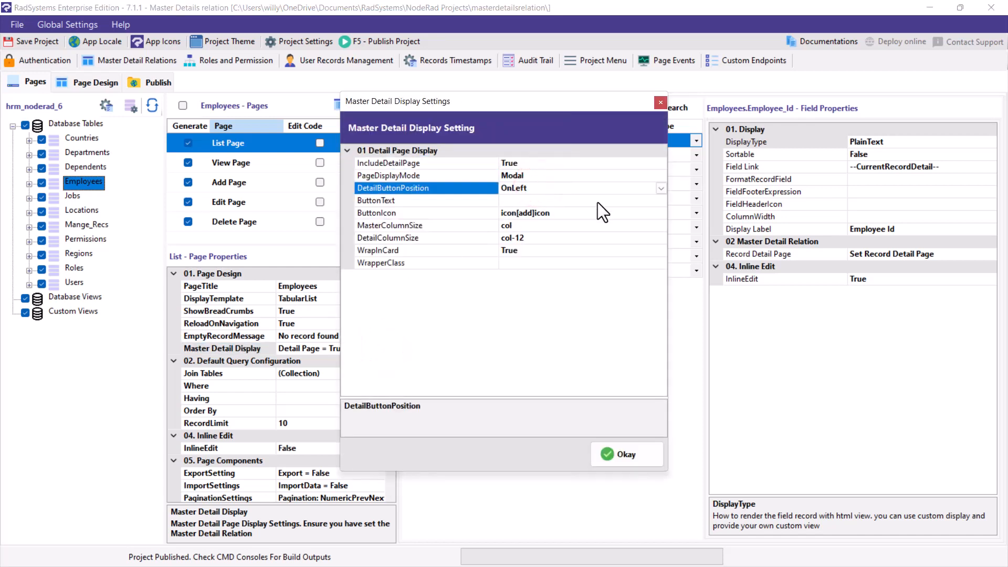
click(662, 189)
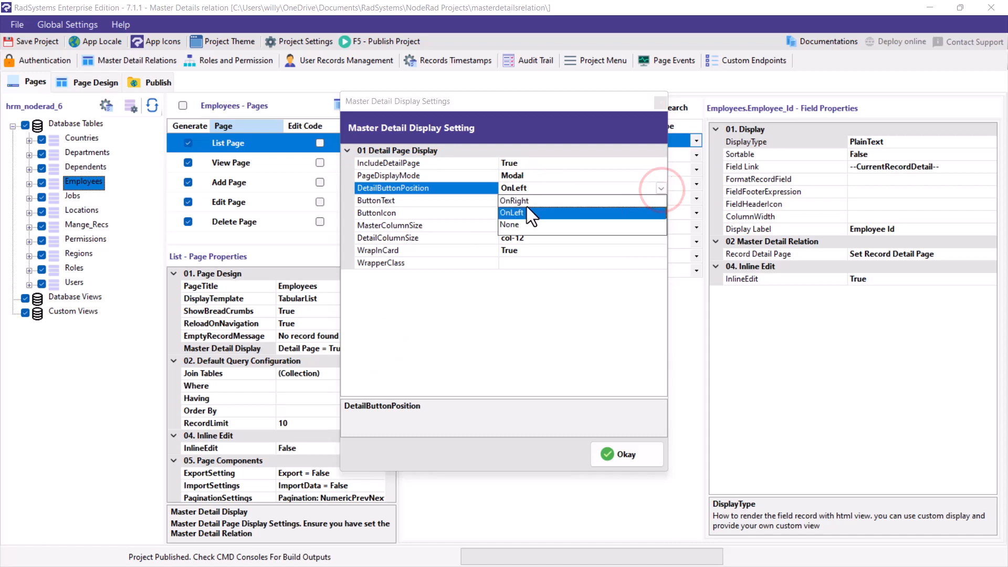
click(512, 203)
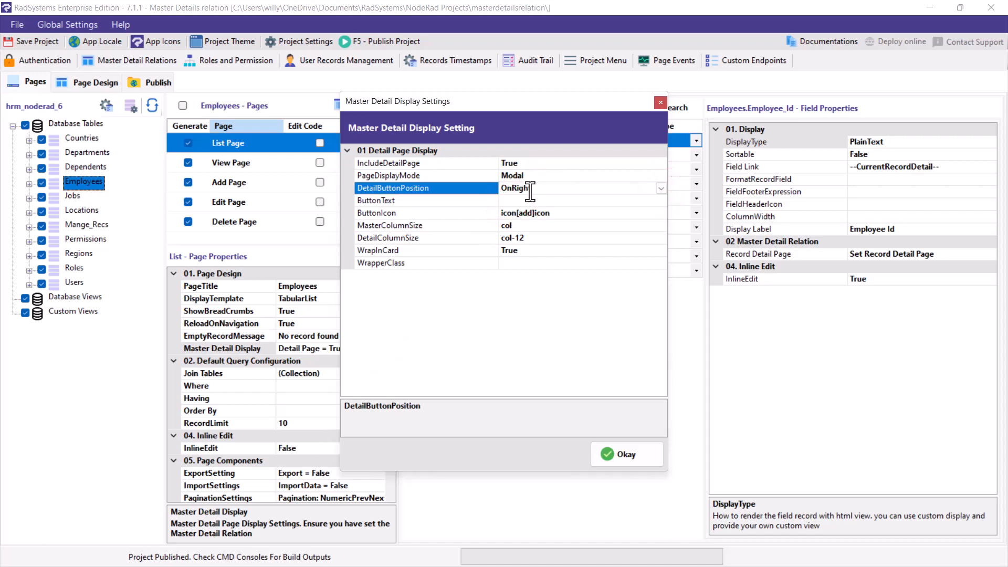
click(511, 203)
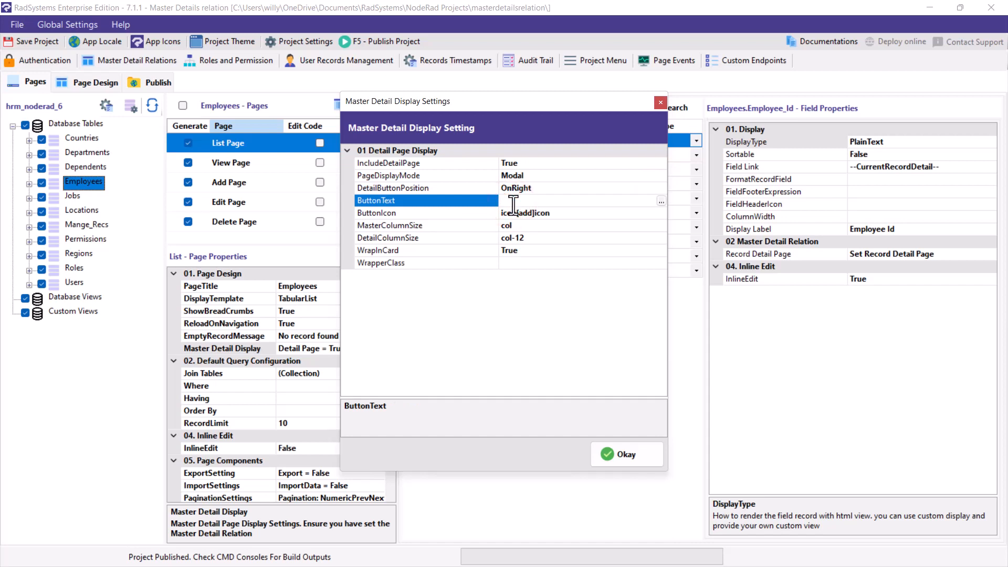
text(MDR)
- Set the detail page display mode to Drawer, leave DrawerWidth empty, and confirm the master detail display settings
click(585, 177)
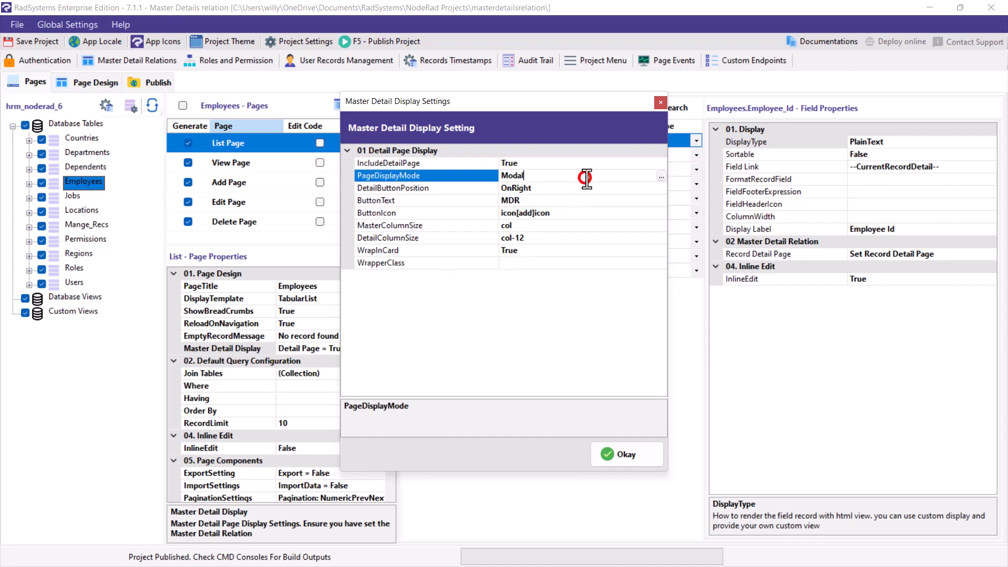
click(662, 179)
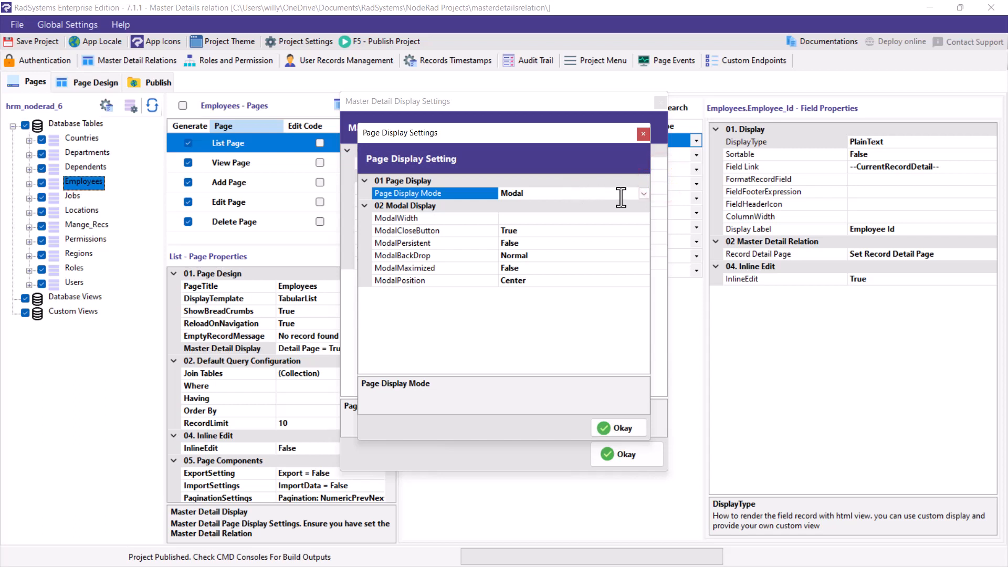
click(645, 194)
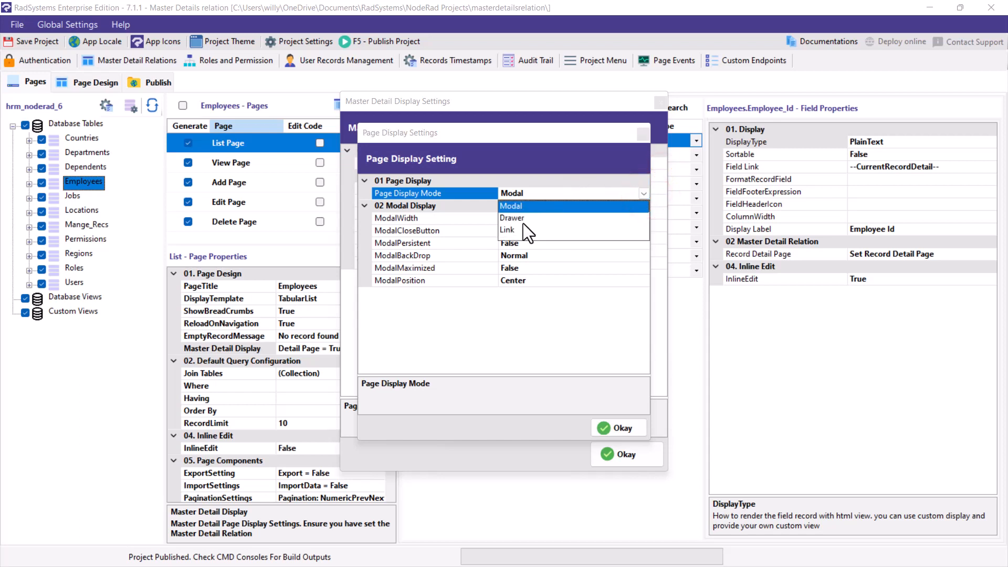
click(512, 220)
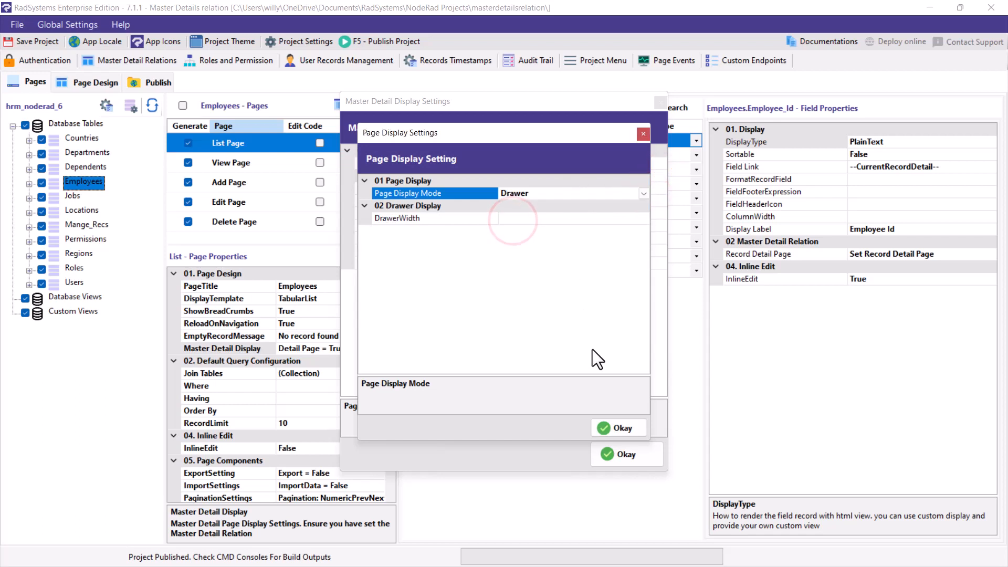
click(630, 222)
click(638, 218)
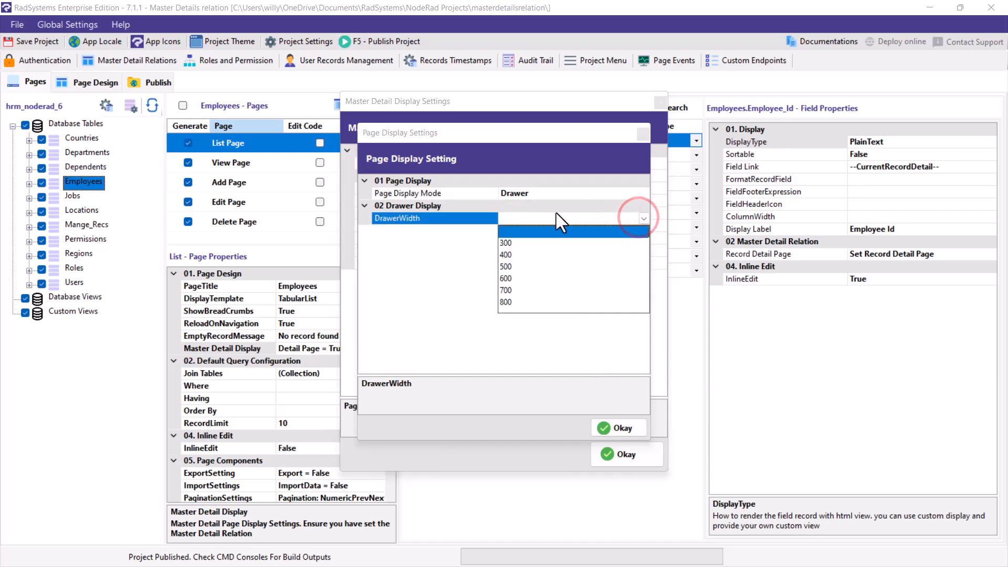
click(550, 331)
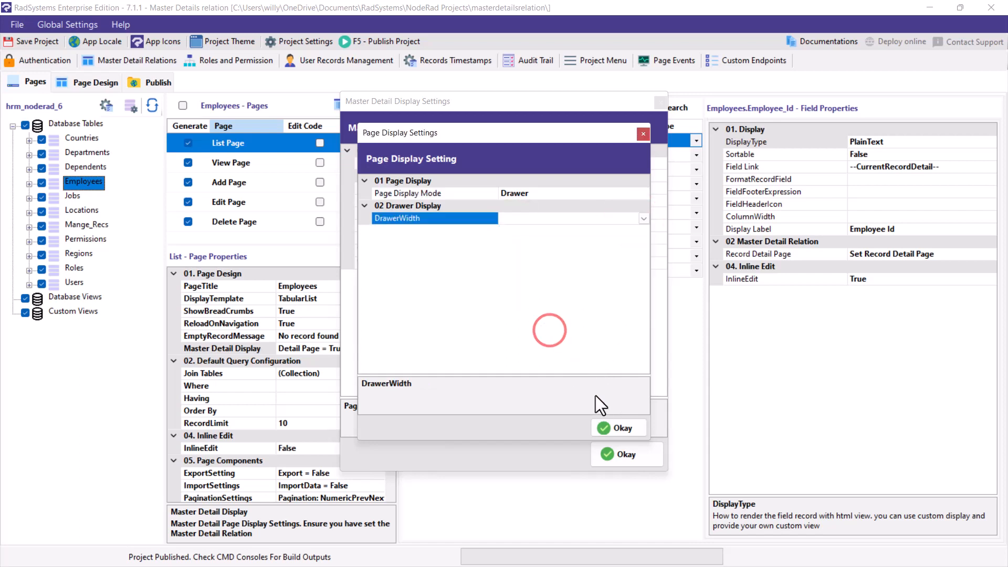
click(613, 435)
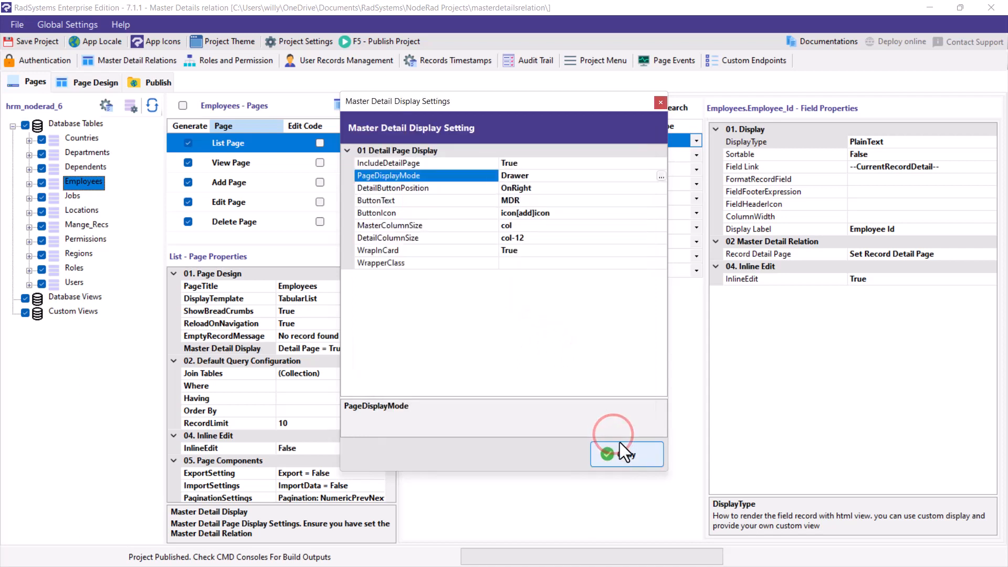
click(624, 463)
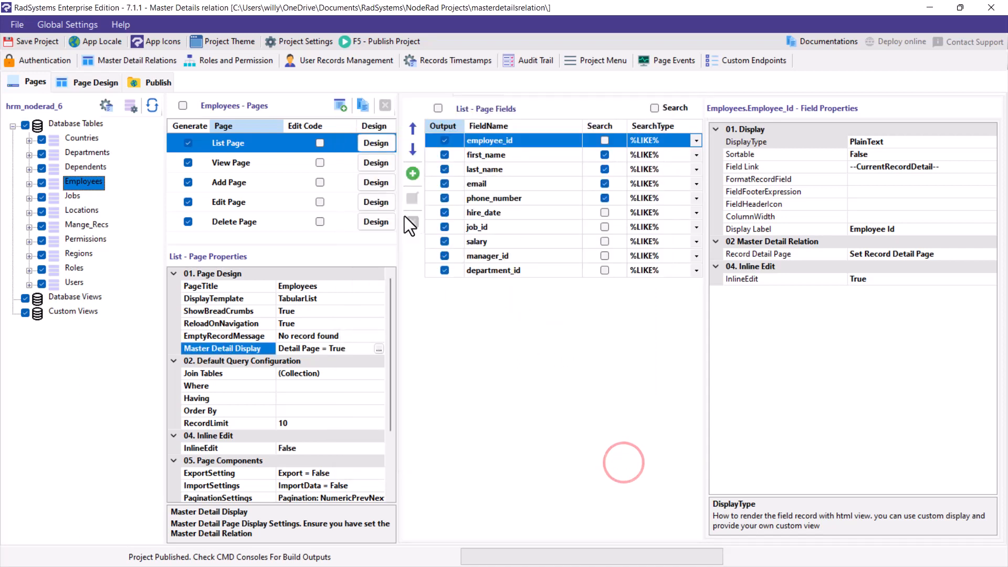
- Publish the project again and view the first employee's detail records in the drawer on the Employees page
click(387, 46)
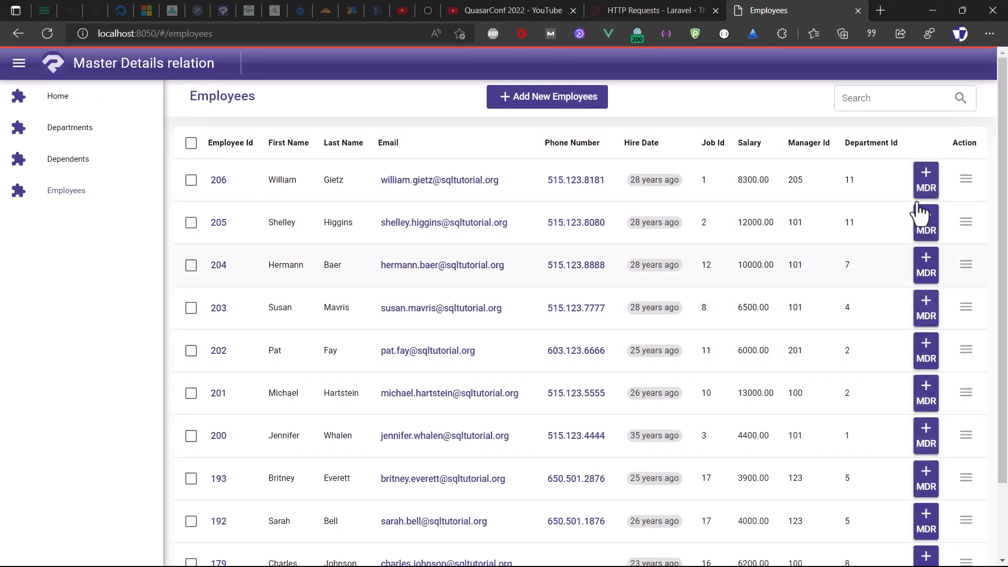
click(924, 180)
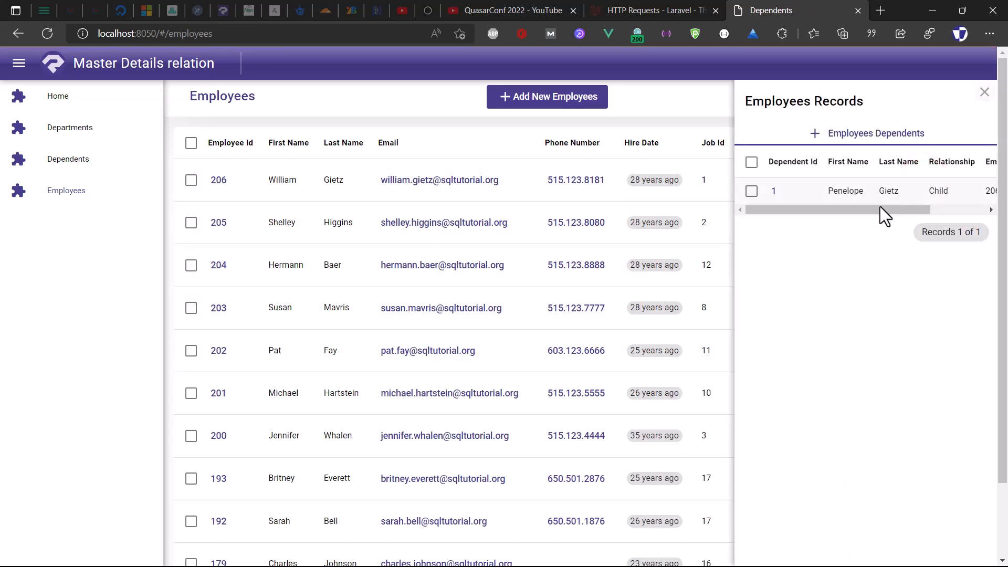
click(984, 92)
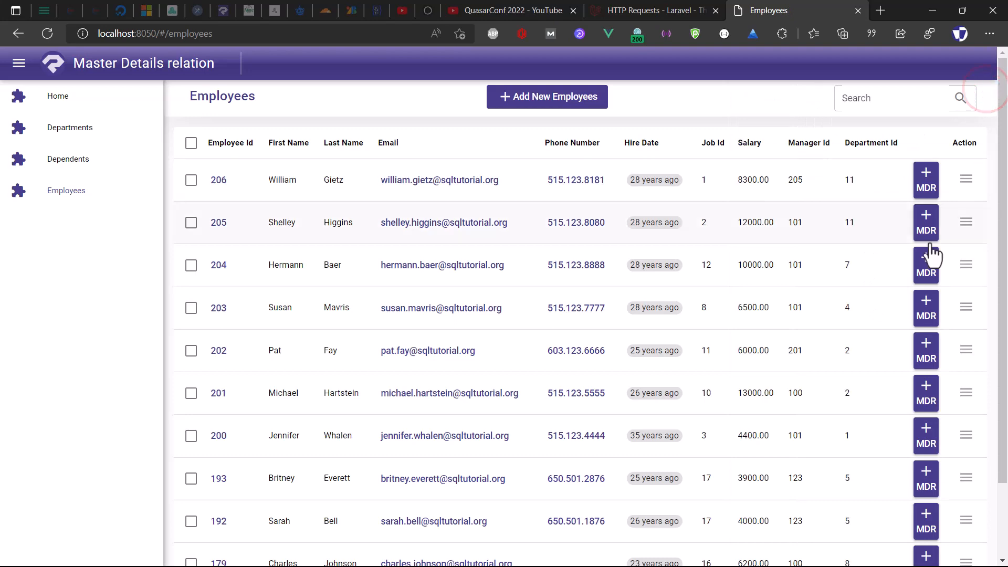
- View the dependents of the seventh listed employee across all columns in the detail drawer, close it, and switch back to RadSystems
scroll(932, 254, down, 2)
click(923, 355)
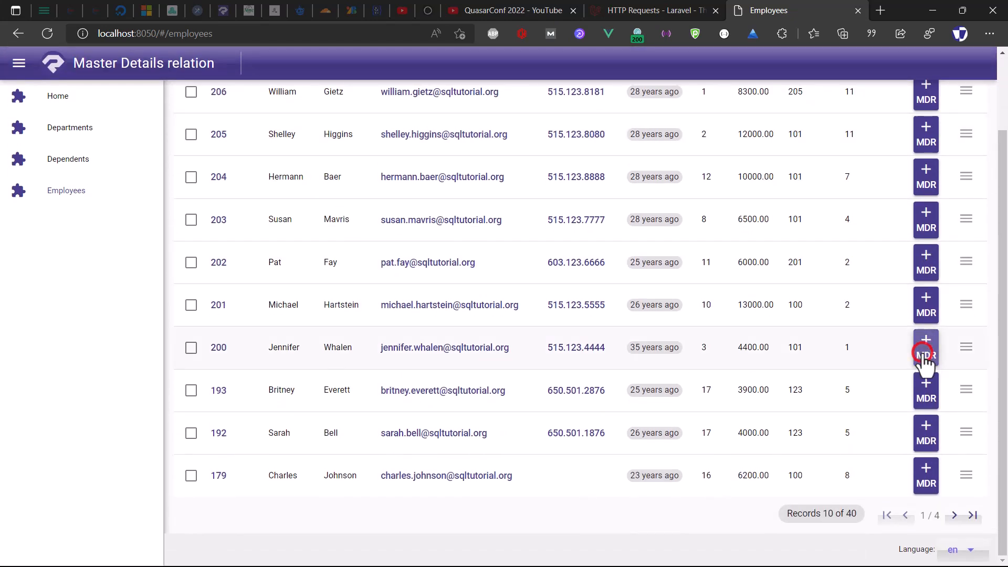
scroll(947, 194, right, 2)
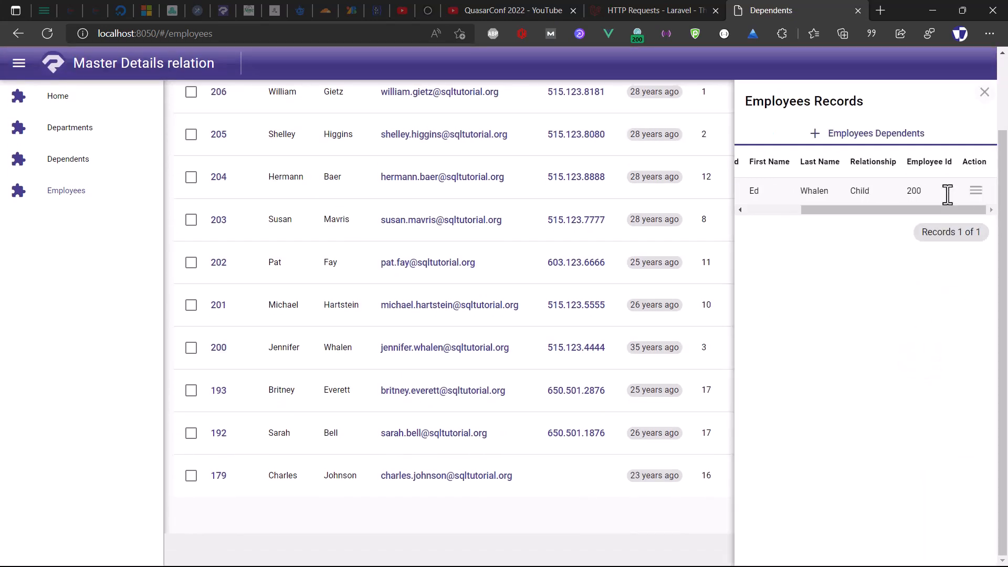
click(985, 93)
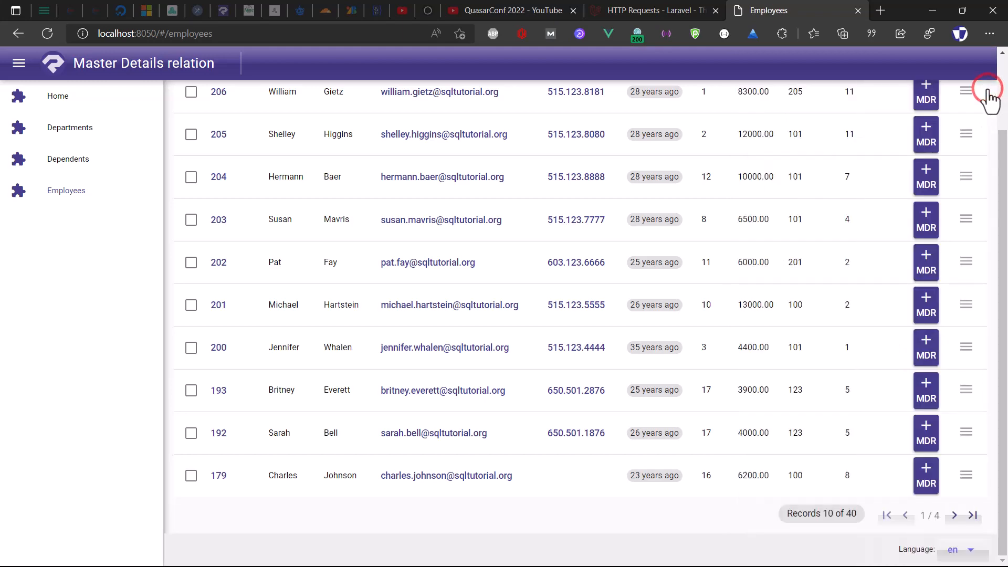
key(alt+Tab)
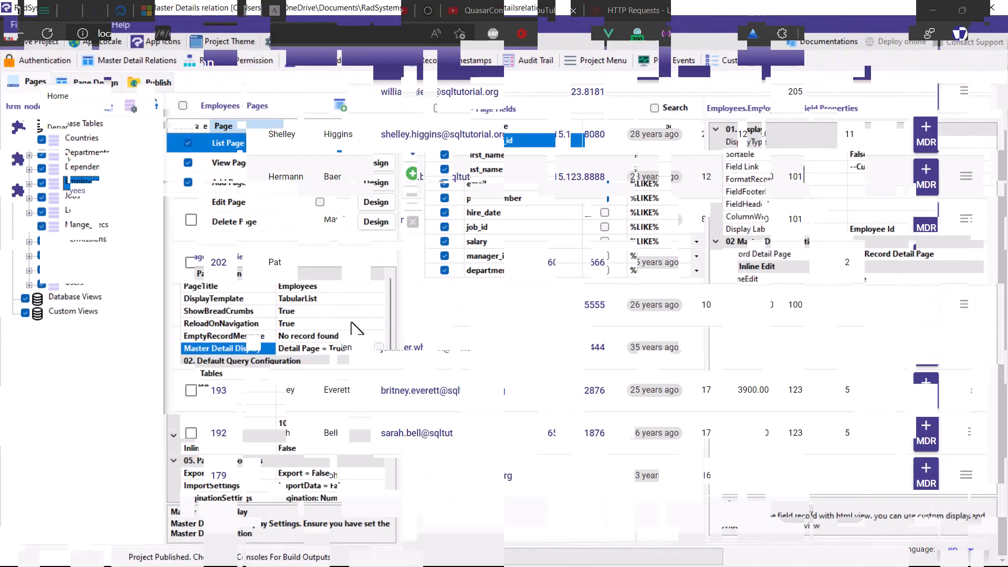